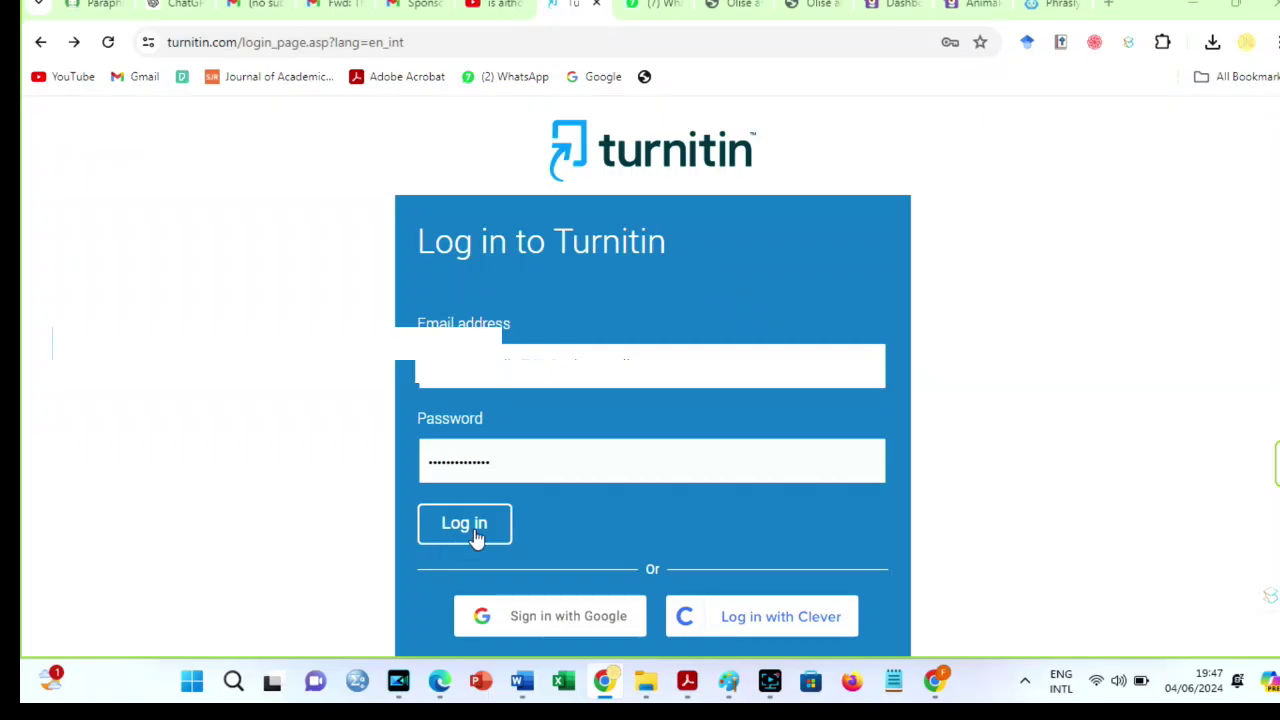
Sign in to the instructor account to reach the All Classes homepage with the 'paper check' class.
{"action": "left_click", "coordinate": [476, 537]}
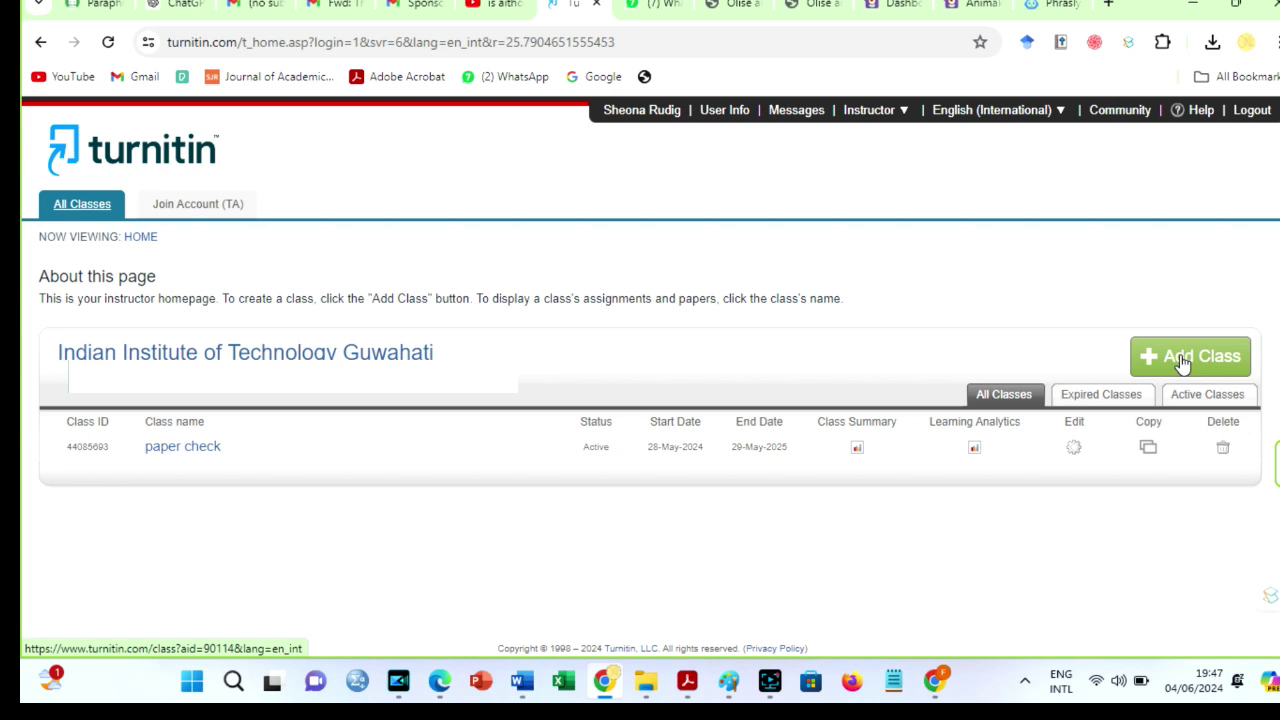
Create the class 'Insights' with an enrollment key, Computer Science/Programming subject and Undergraduate level.
{"action": "left_click", "coordinate": [1184, 362]}
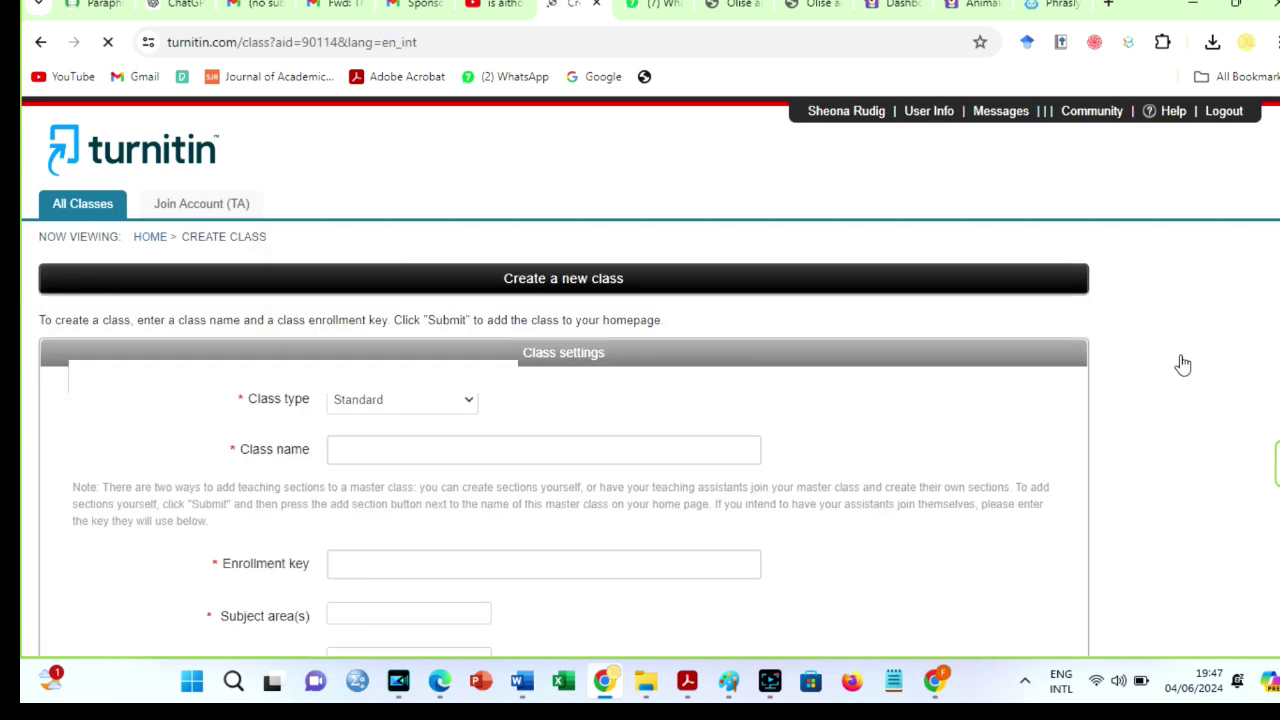
{"action": "scroll", "coordinate": [1183, 365], "scroll_direction": "down", "scroll_amount": 2}
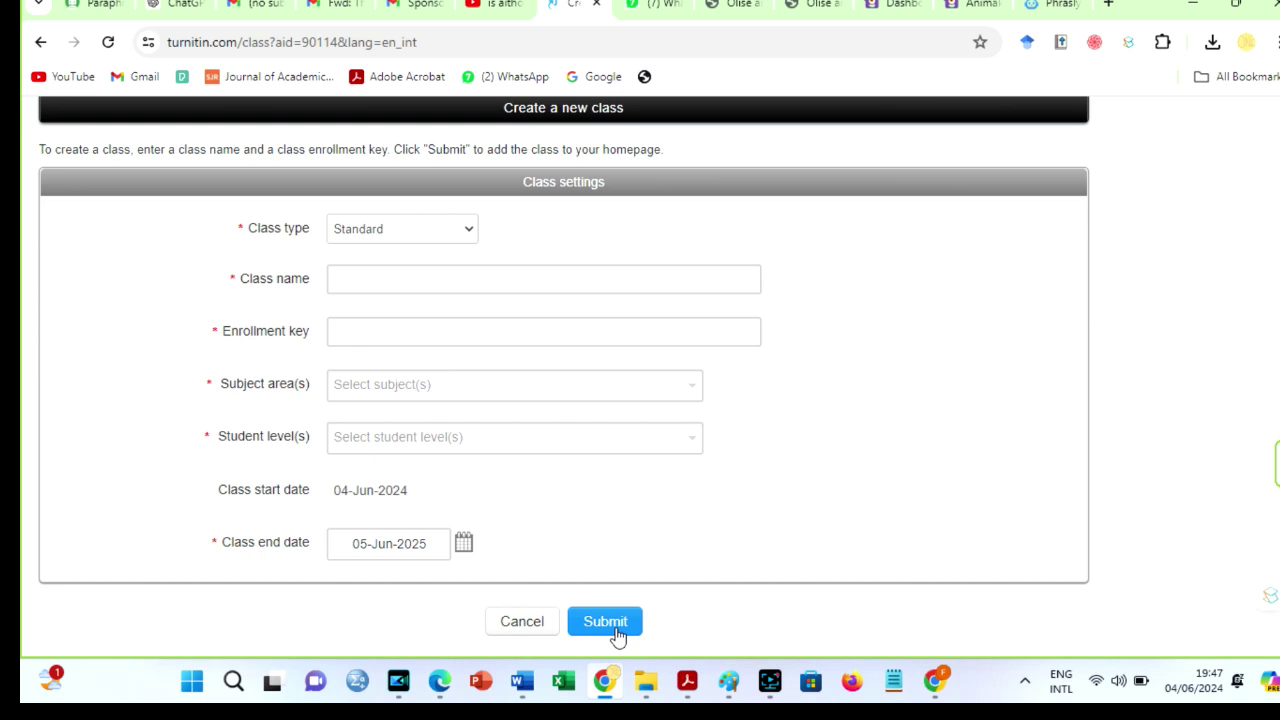
{"action": "left_click", "coordinate": [469, 281]}
{"action": "type", "text": "Insights"}
{"action": "left_click", "coordinate": [428, 334]}
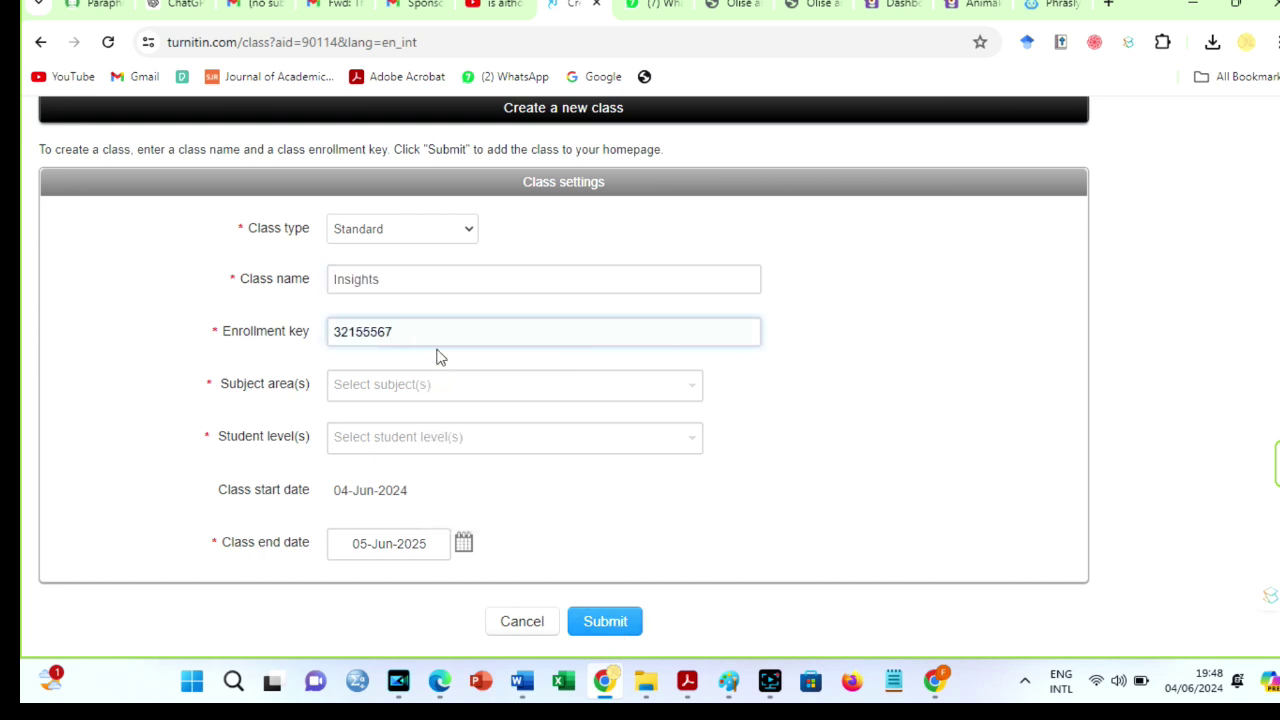
{"action": "left_click", "coordinate": [425, 385]}
{"action": "left_click", "coordinate": [390, 520]}
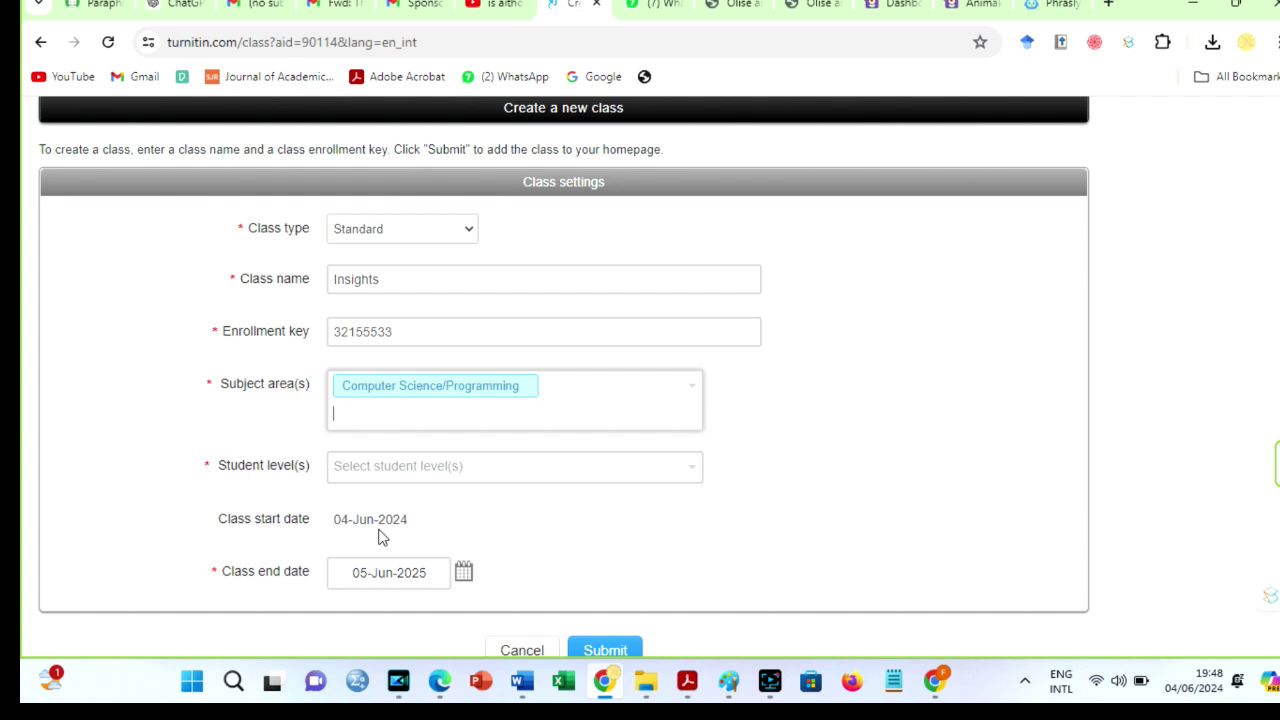
{"action": "left_click", "coordinate": [386, 467]}
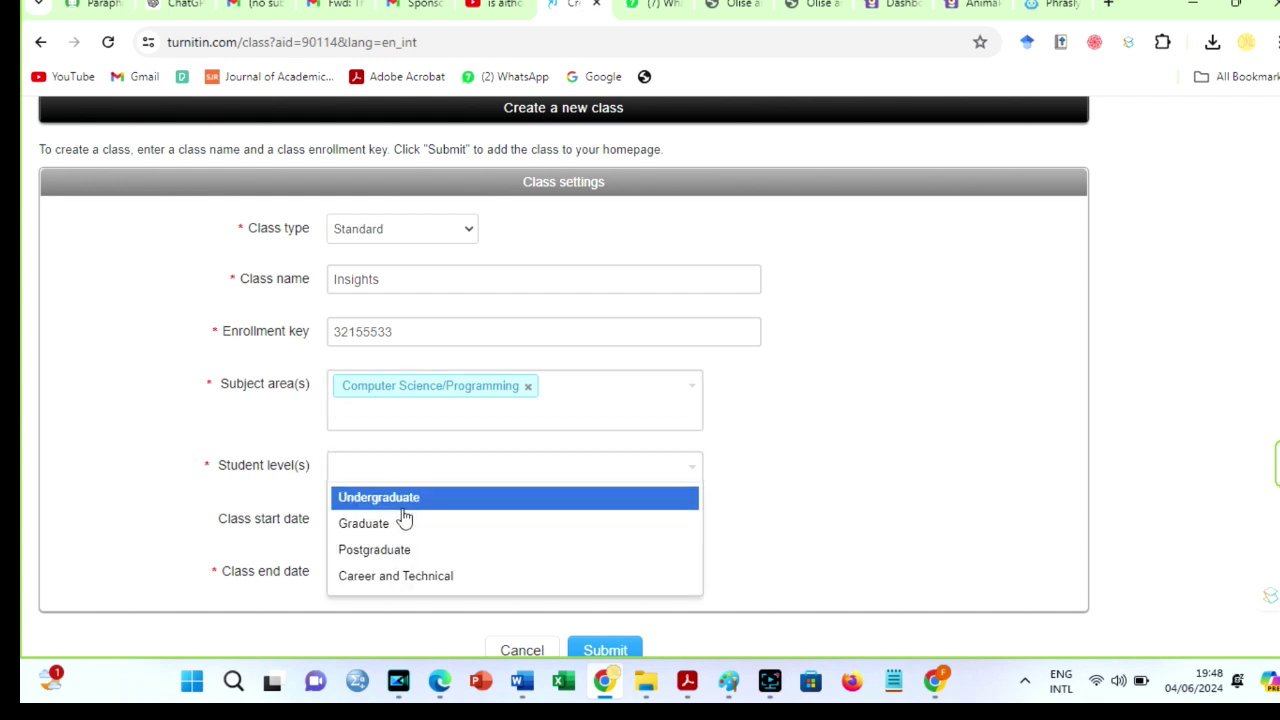
{"action": "left_click", "coordinate": [405, 508]}
{"action": "scroll", "coordinate": [805, 480], "scroll_direction": "down", "scroll_amount": 1}
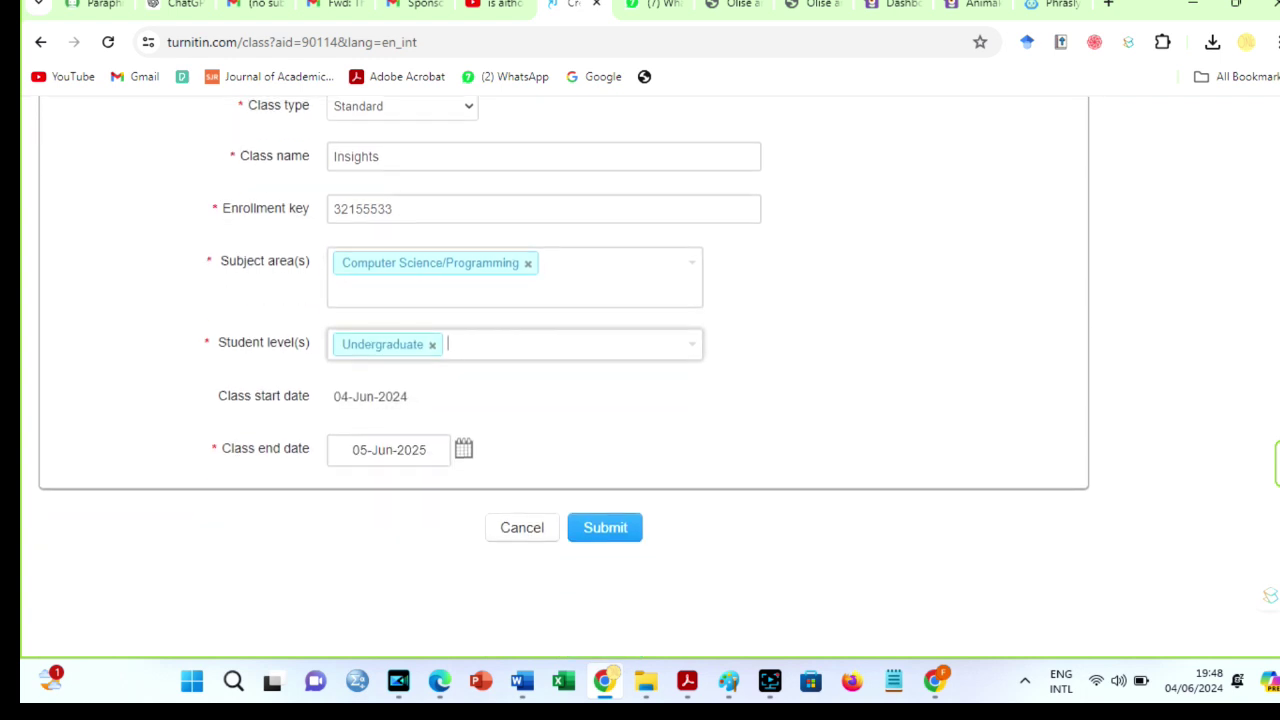
{"action": "left_click", "coordinate": [594, 526]}
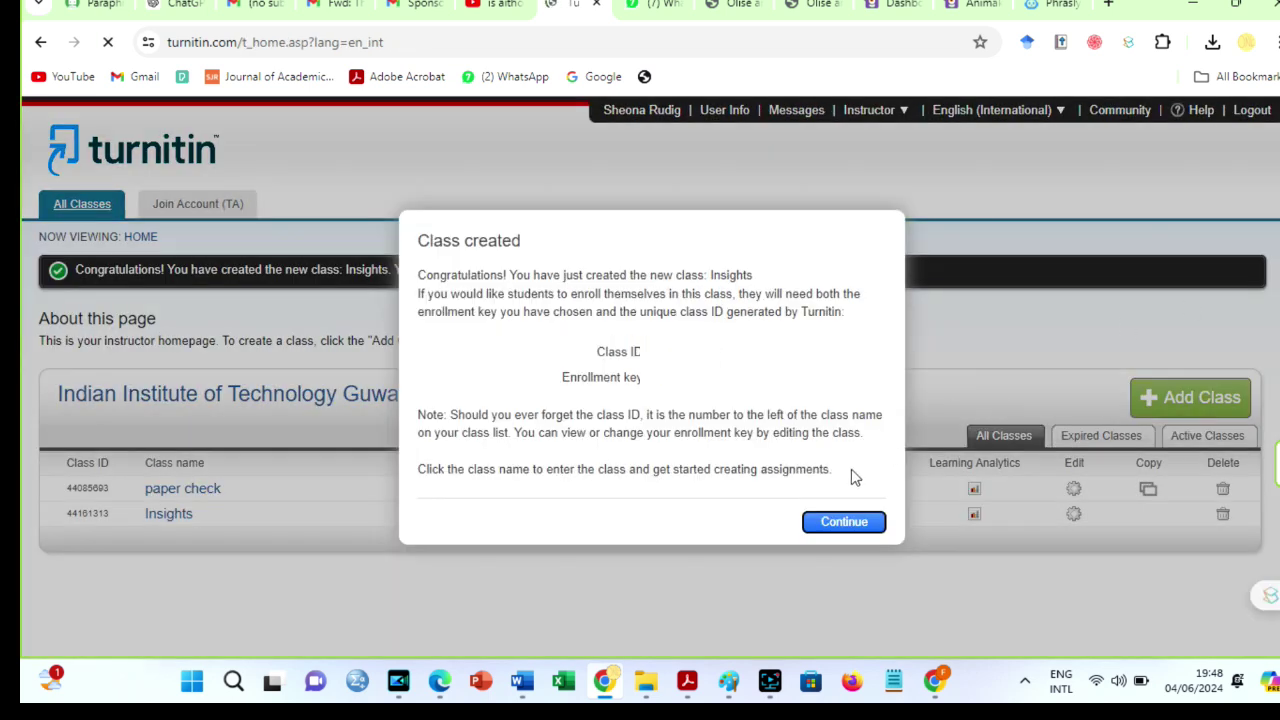
Dismiss the class-created confirmation and open the Insights class.
{"action": "left_click", "coordinate": [830, 525]}
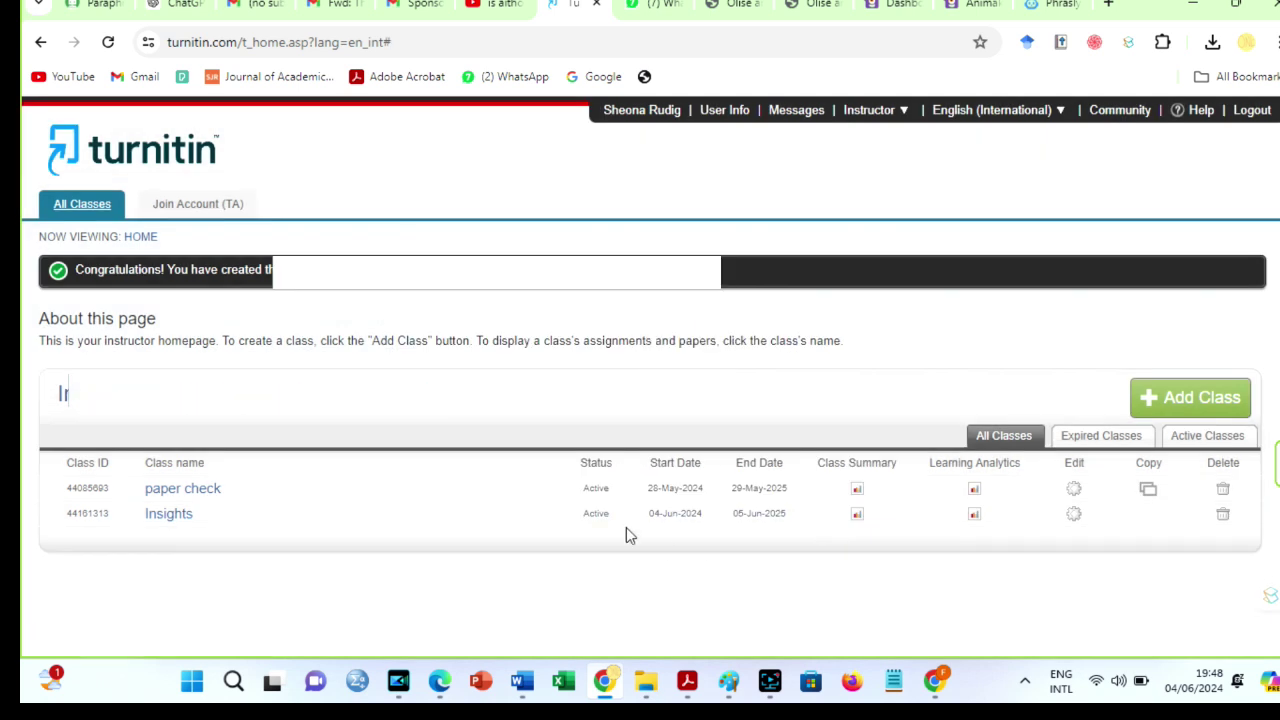
{"action": "left_click", "coordinate": [169, 514]}
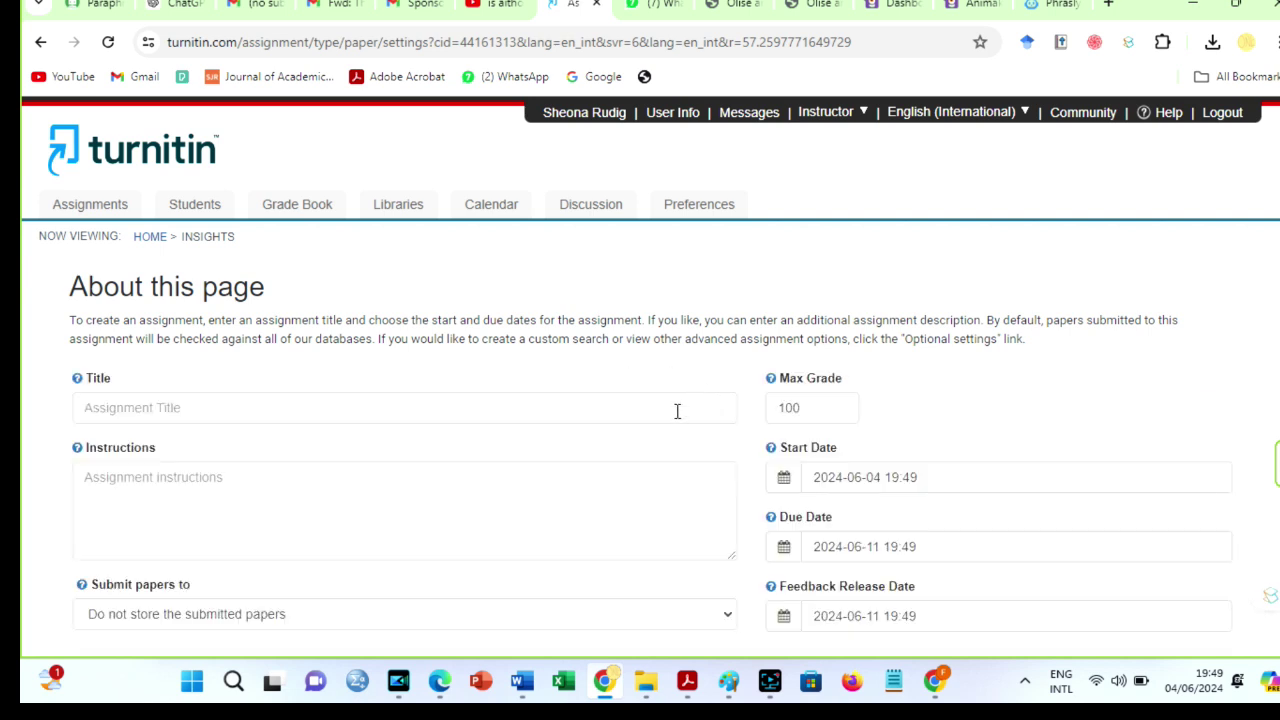
Title the new assignment 'Bio' in the assignment form.
{"action": "left_click", "coordinate": [677, 411]}
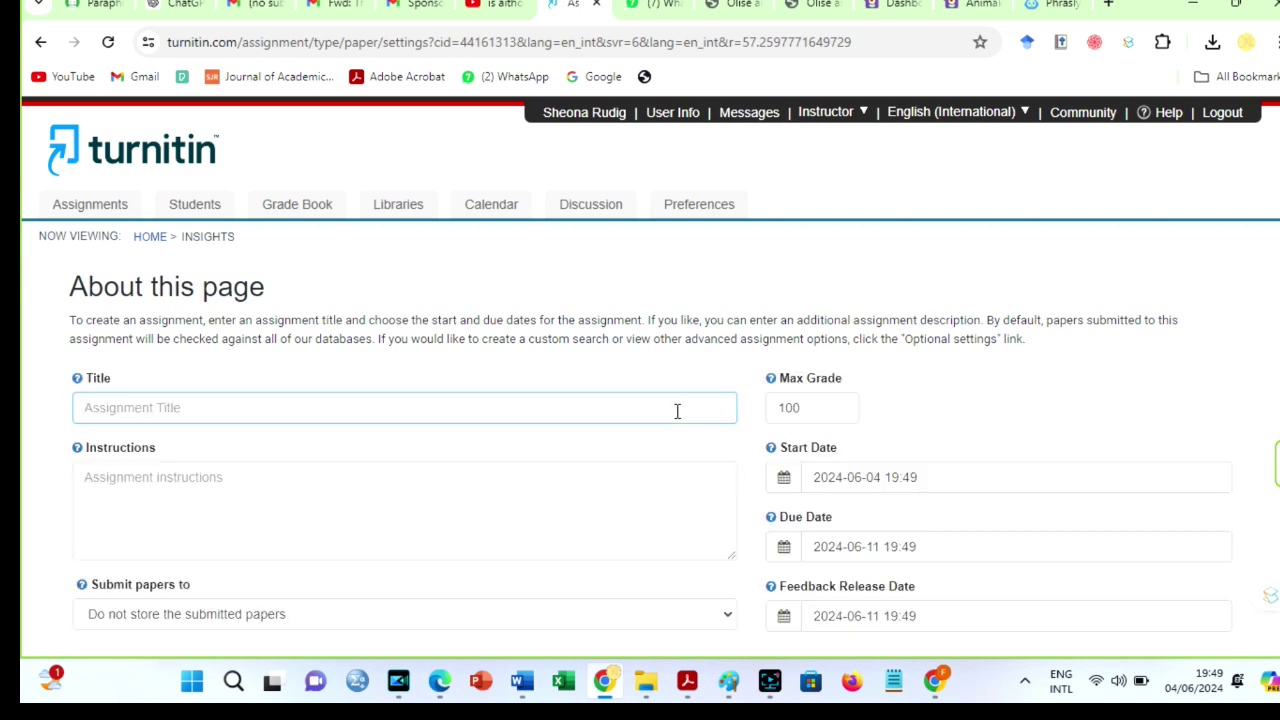
{"action": "type", "text": "Biology"}
{"action": "left_click", "coordinate": [485, 475]}
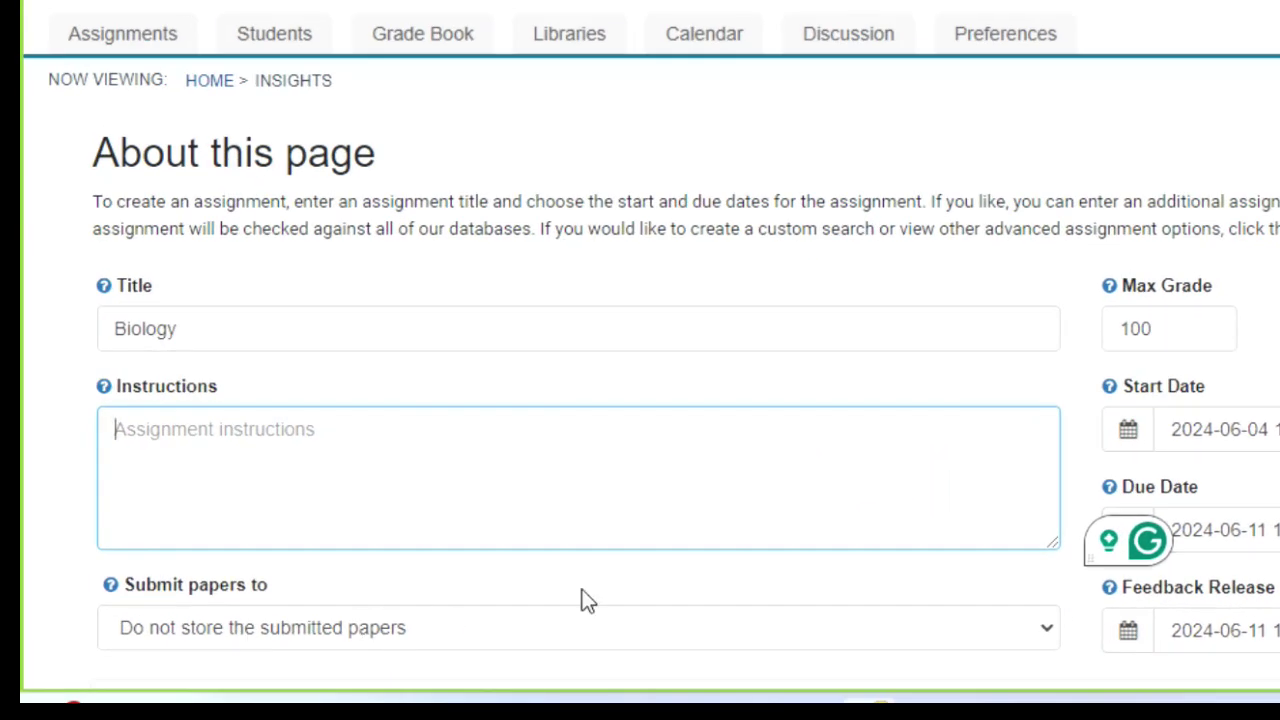
{"action": "scroll", "coordinate": [1040, 500], "scroll_direction": "down", "scroll_amount": 2}
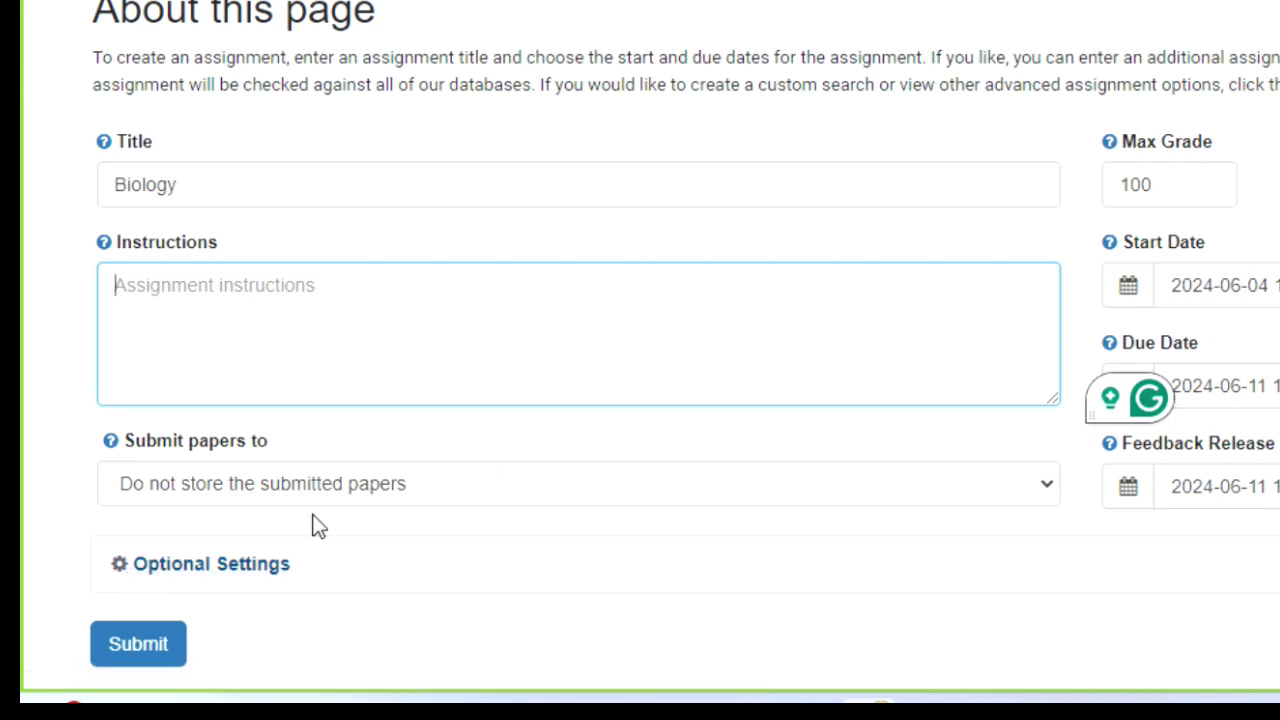
Exclude bibliographic materials, allow any file type, and save the Biology assignment.
{"action": "left_click", "coordinate": [224, 566]}
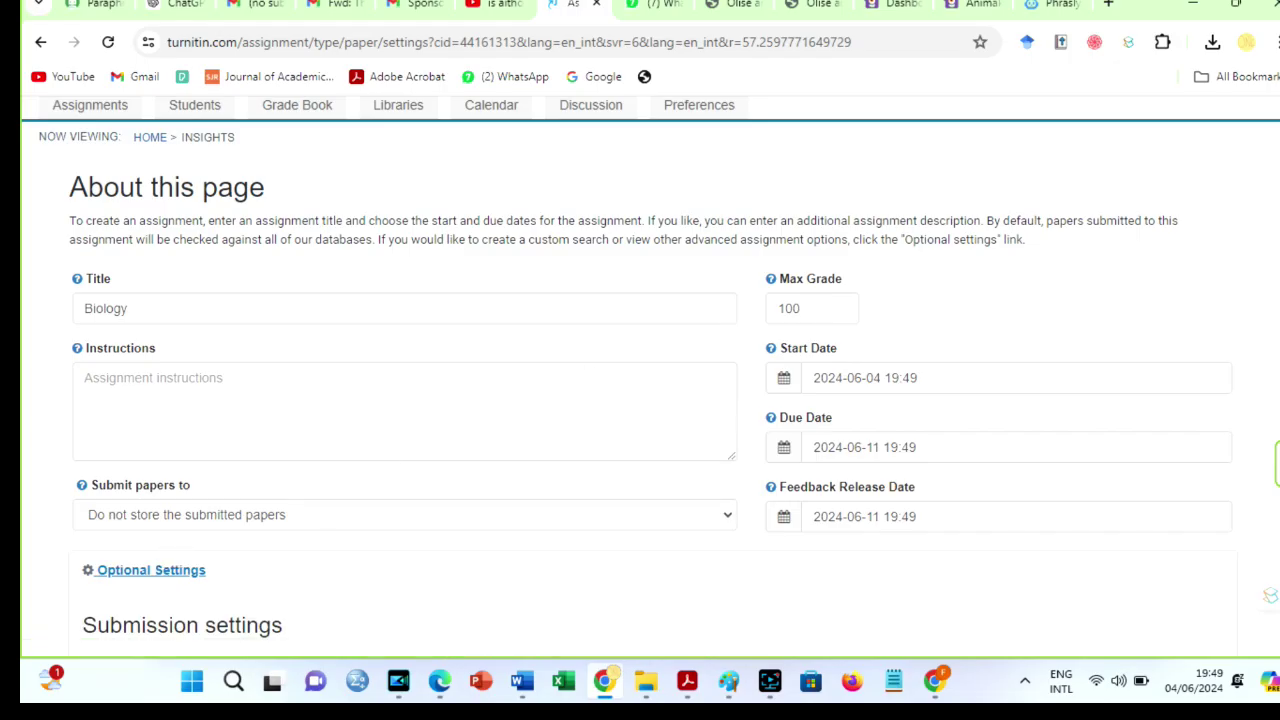
{"action": "scroll", "coordinate": [320, 497], "scroll_direction": "down", "scroll_amount": 4}
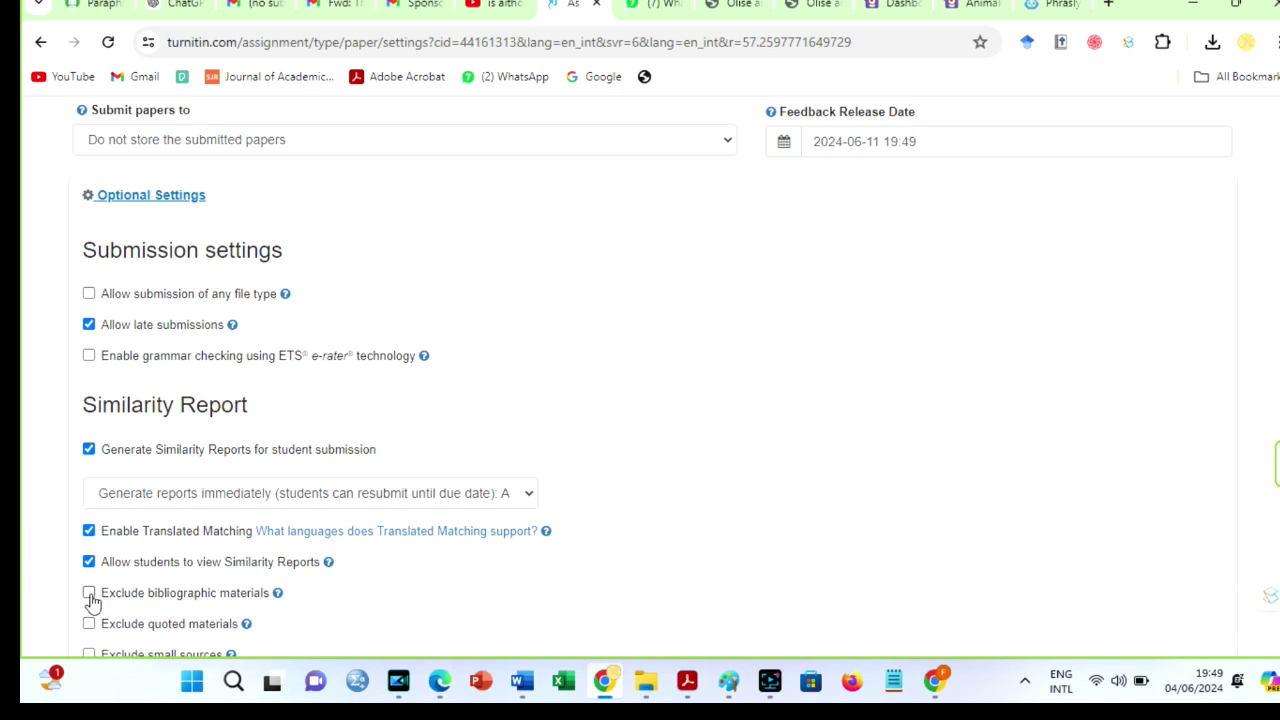
{"action": "left_click", "coordinate": [89, 594]}
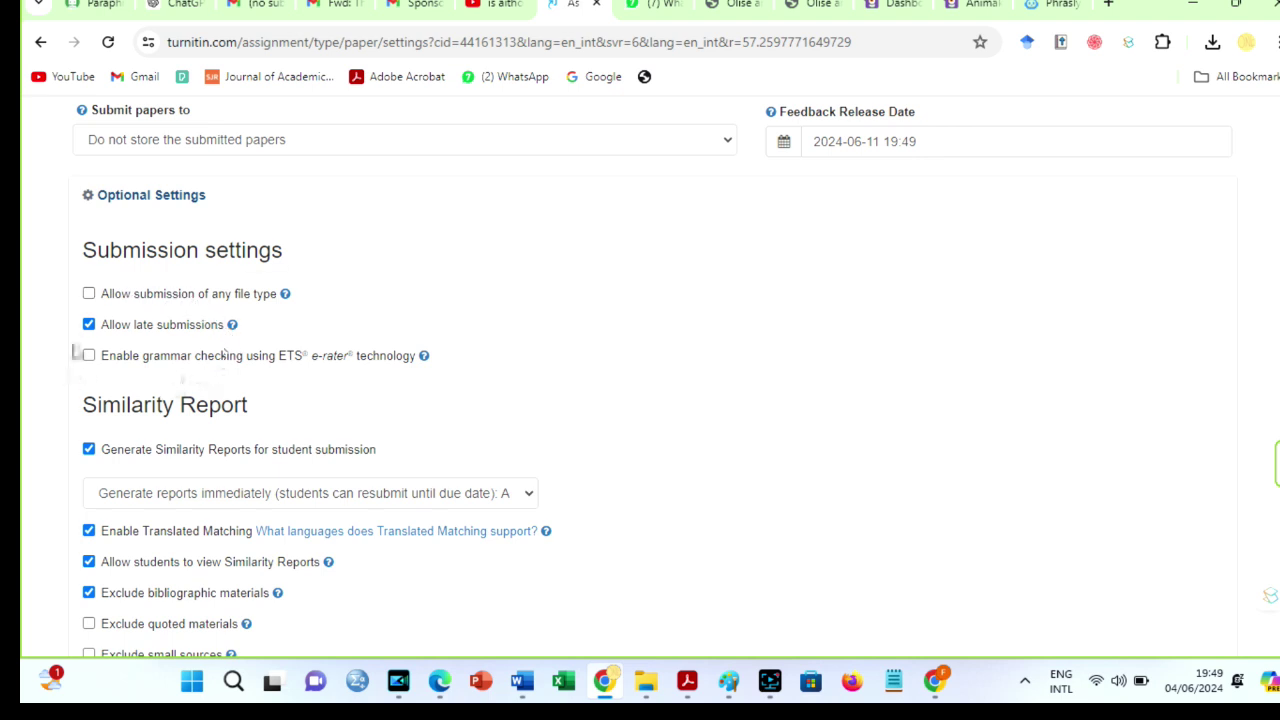
{"action": "left_click", "coordinate": [89, 295]}
{"action": "scroll", "coordinate": [640, 380], "scroll_direction": "down", "scroll_amount": 3}
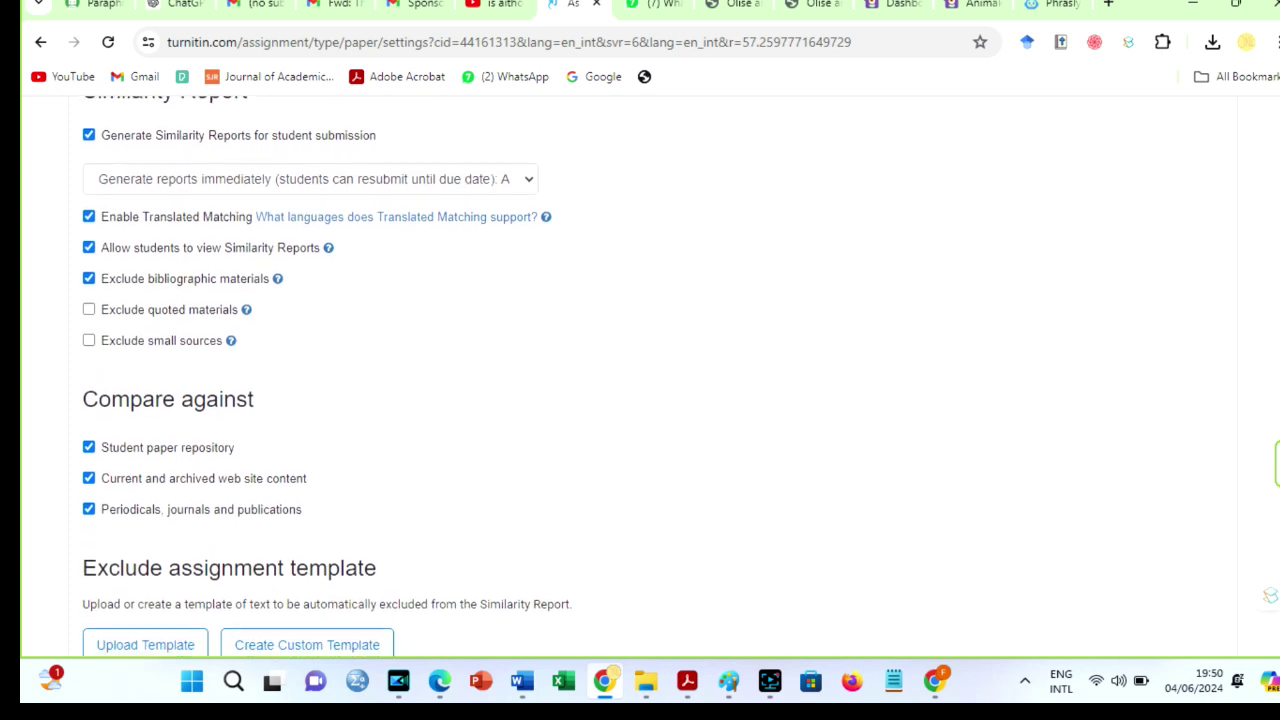
{"action": "scroll", "coordinate": [640, 380], "scroll_direction": "down", "scroll_amount": 1}
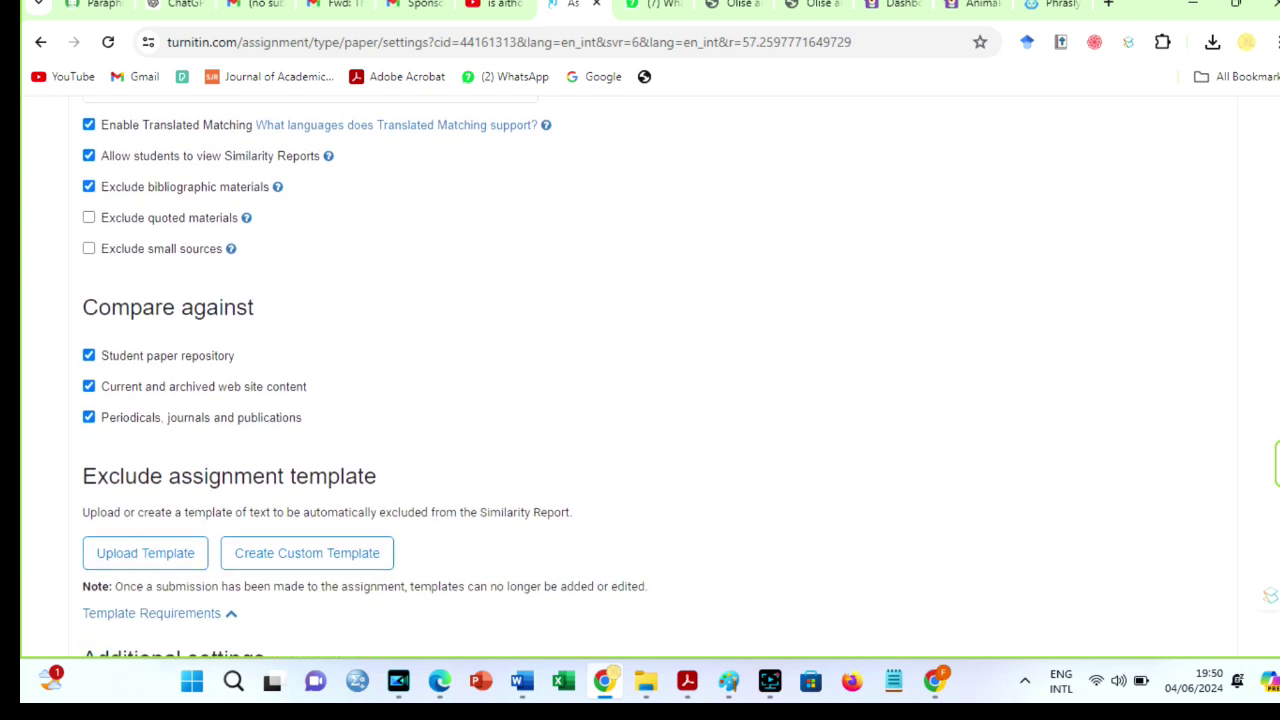
{"action": "scroll", "coordinate": [1080, 562], "scroll_direction": "down", "scroll_amount": 3}
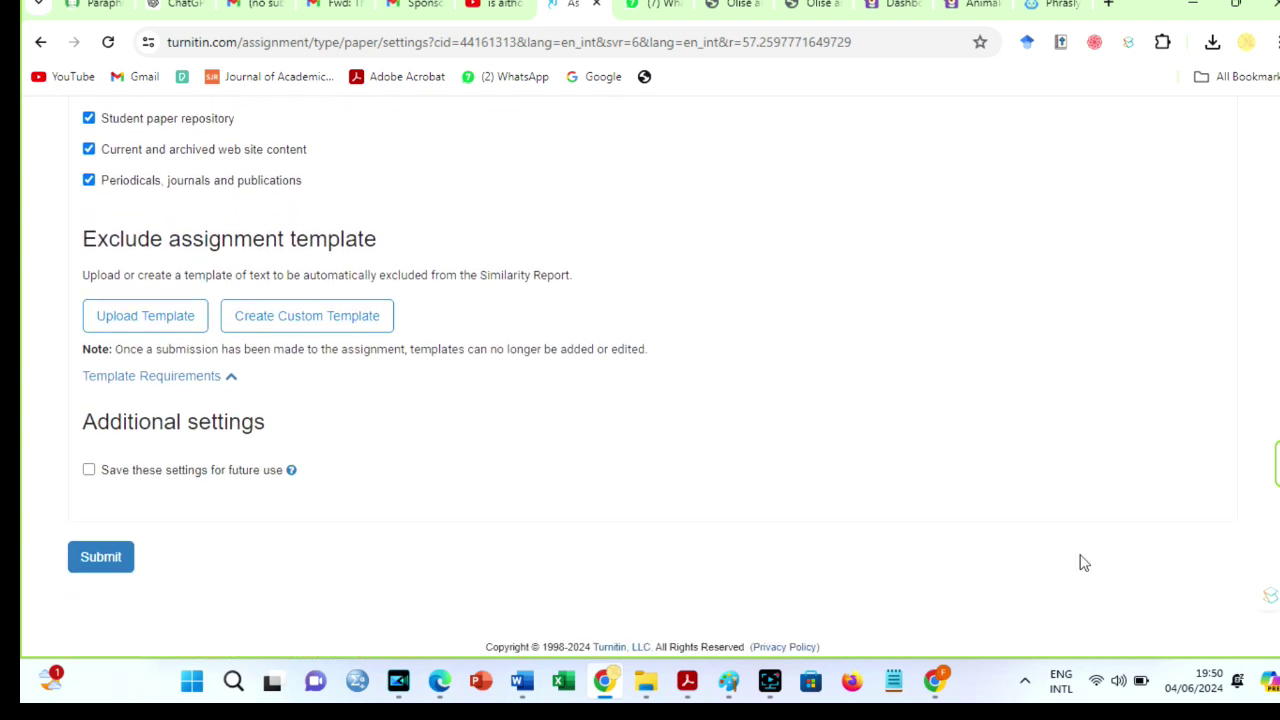
{"action": "left_click", "coordinate": [110, 558]}
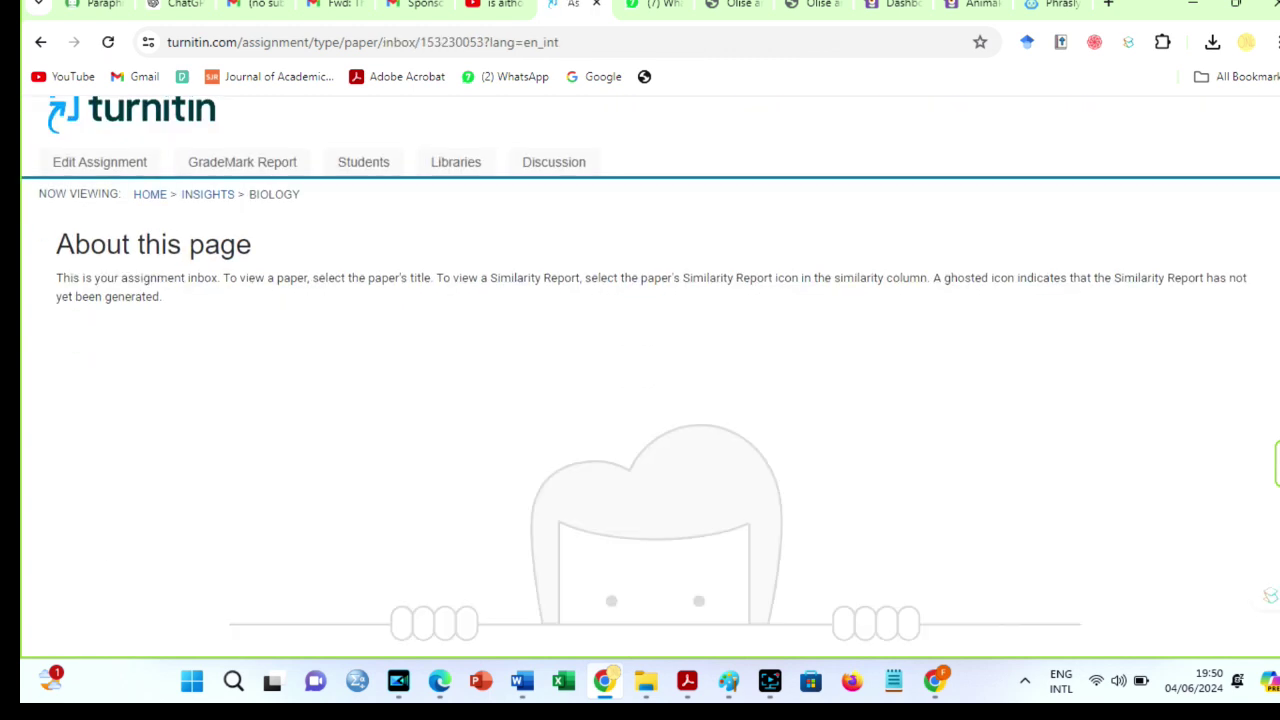
Enroll a student in Insights using the autofilled name and the saved email address.
{"action": "left_click", "coordinate": [365, 170]}
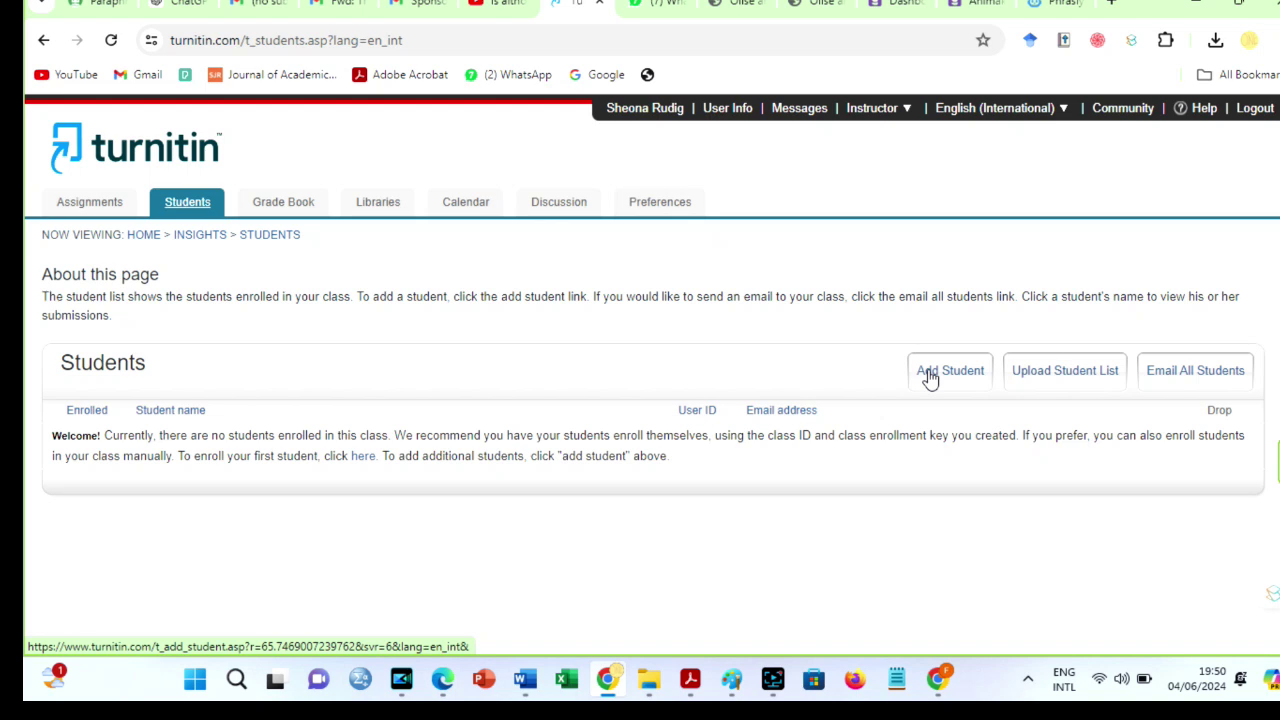
{"action": "left_click", "coordinate": [930, 372]}
{"action": "left_click", "coordinate": [309, 594]}
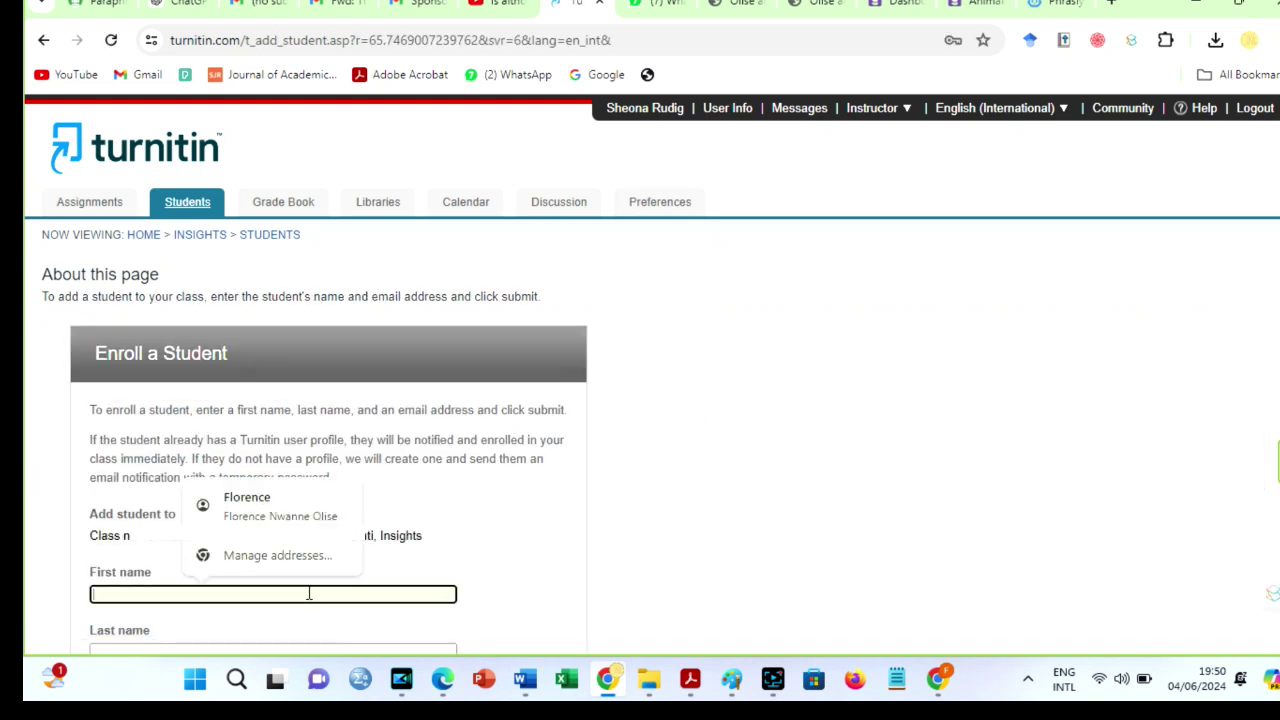
{"action": "left_click", "coordinate": [270, 506]}
{"action": "scroll", "coordinate": [155, 511], "scroll_direction": "down", "scroll_amount": 2}
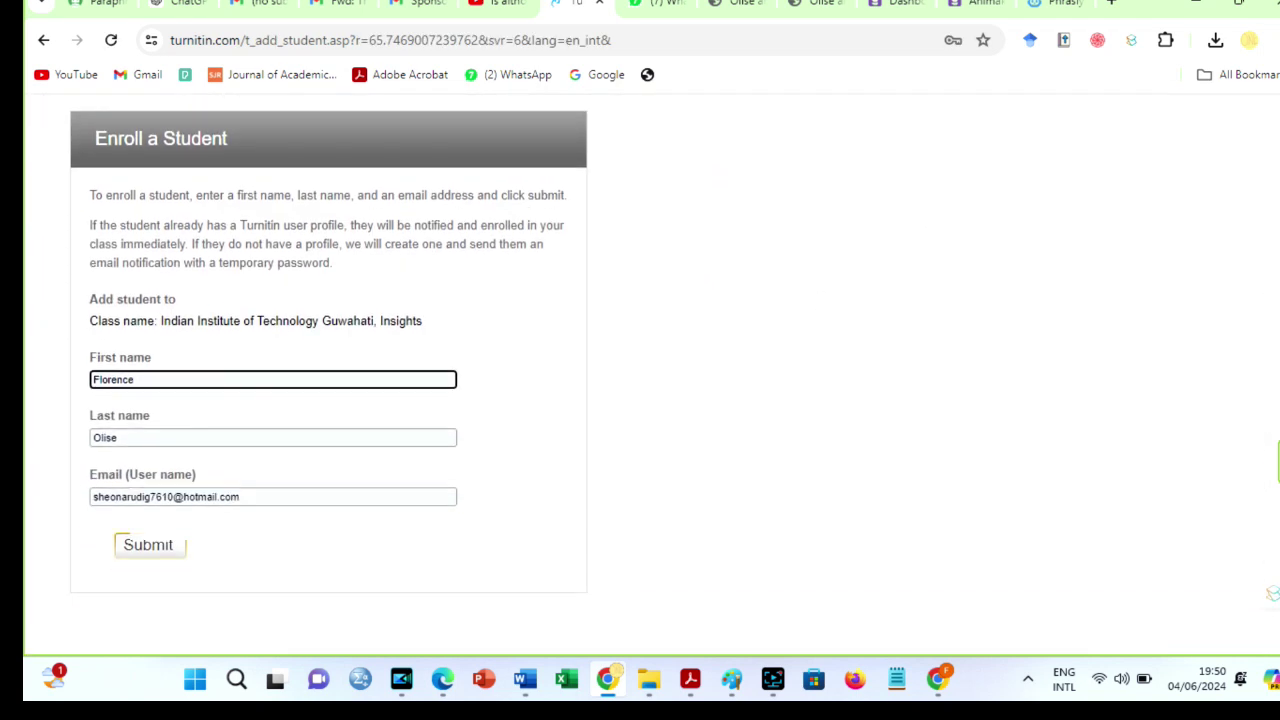
{"action": "left_click", "coordinate": [155, 500]}
{"action": "key", "text": "ctrl+a"}
{"action": "type", "text": "i"}
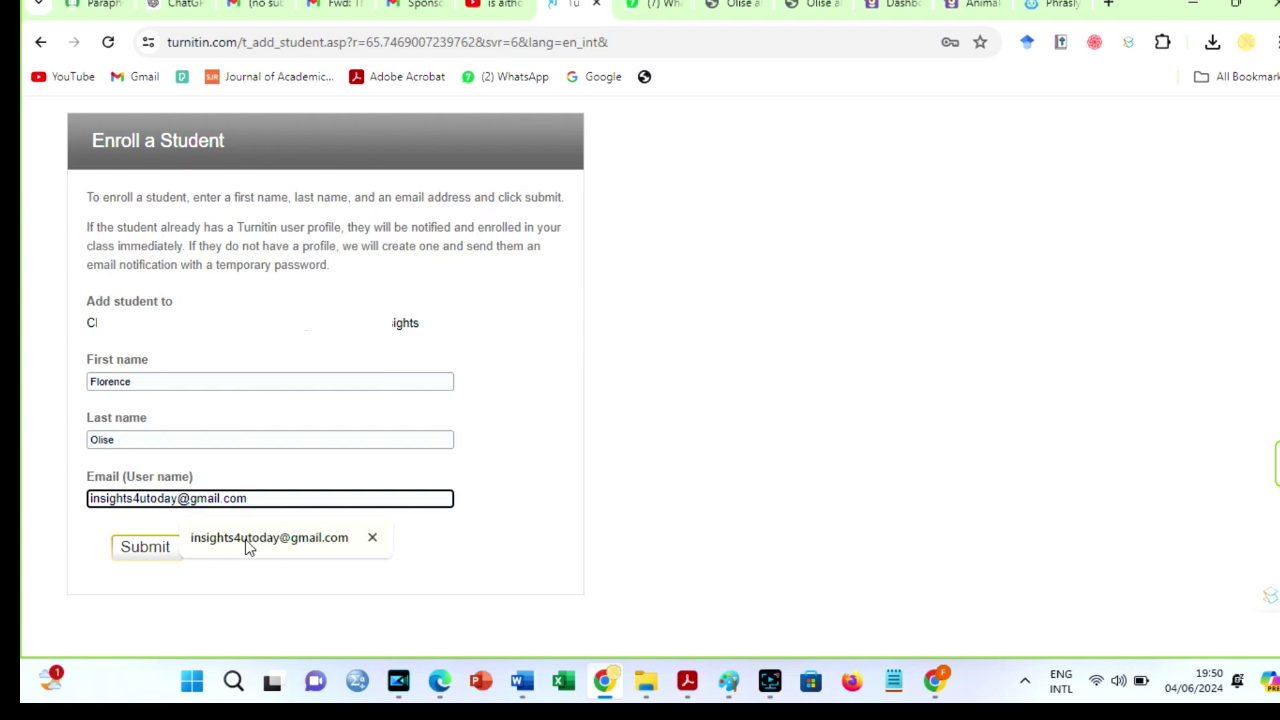
{"action": "left_click", "coordinate": [245, 539]}
{"action": "left_click", "coordinate": [140, 545]}
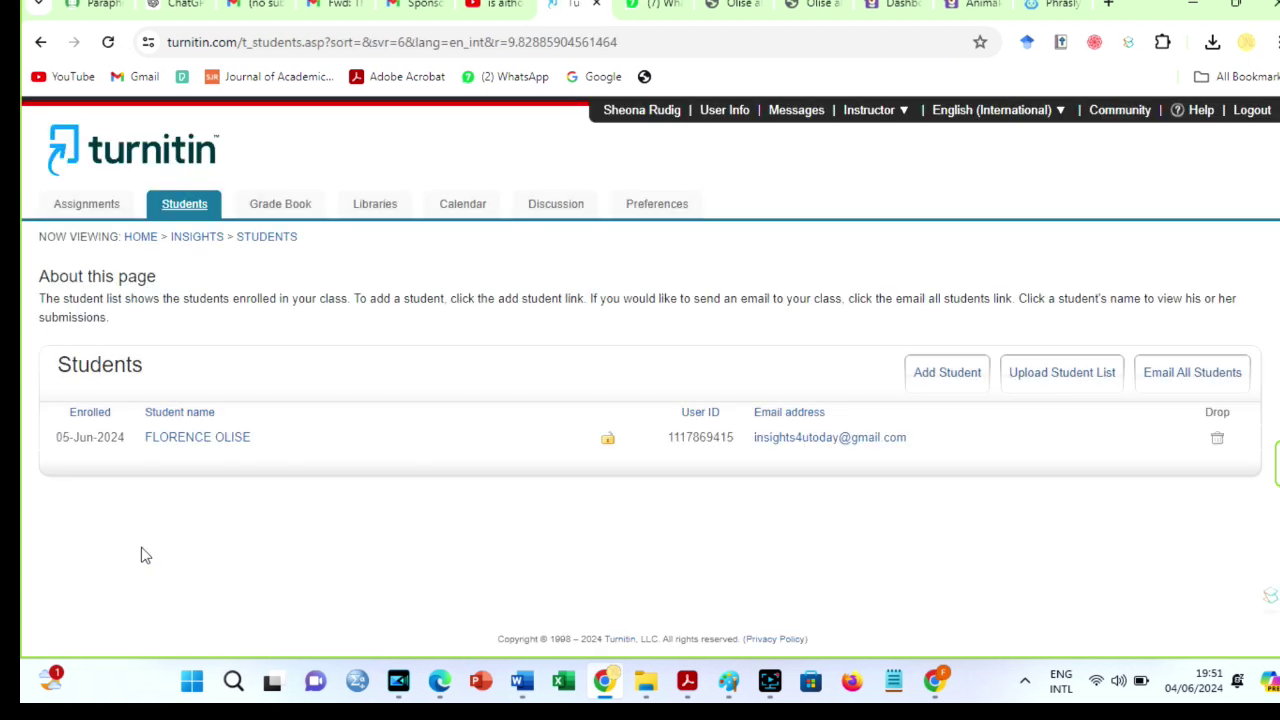
Start a Biology submission with the enrolled student as author and the title 'Testing'.
{"action": "left_click", "coordinate": [196, 236]}
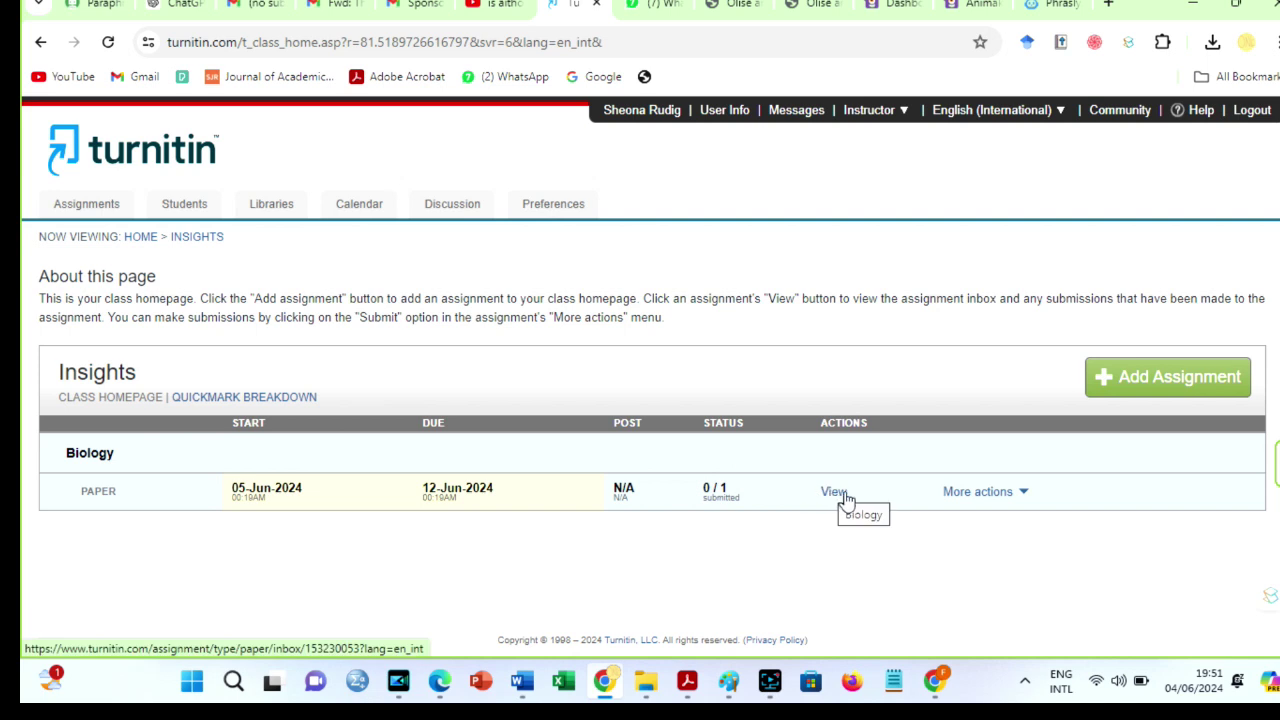
{"action": "left_click", "coordinate": [975, 502]}
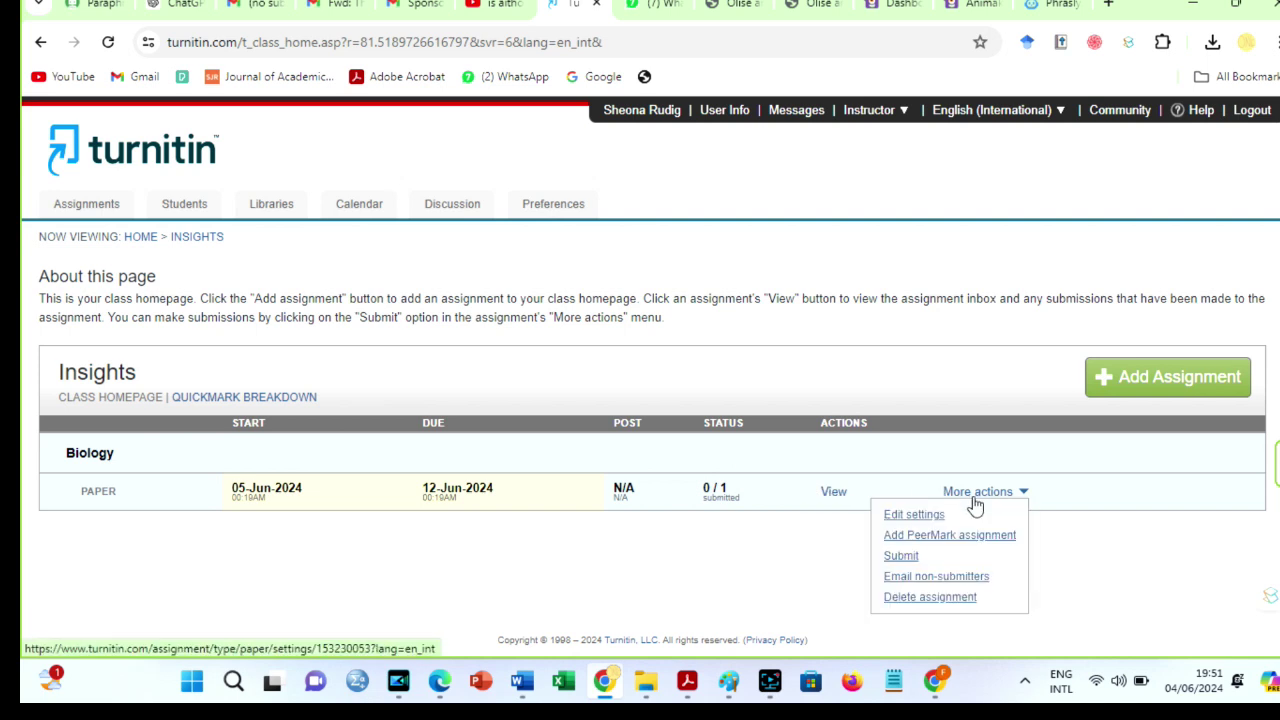
{"action": "left_click", "coordinate": [915, 558]}
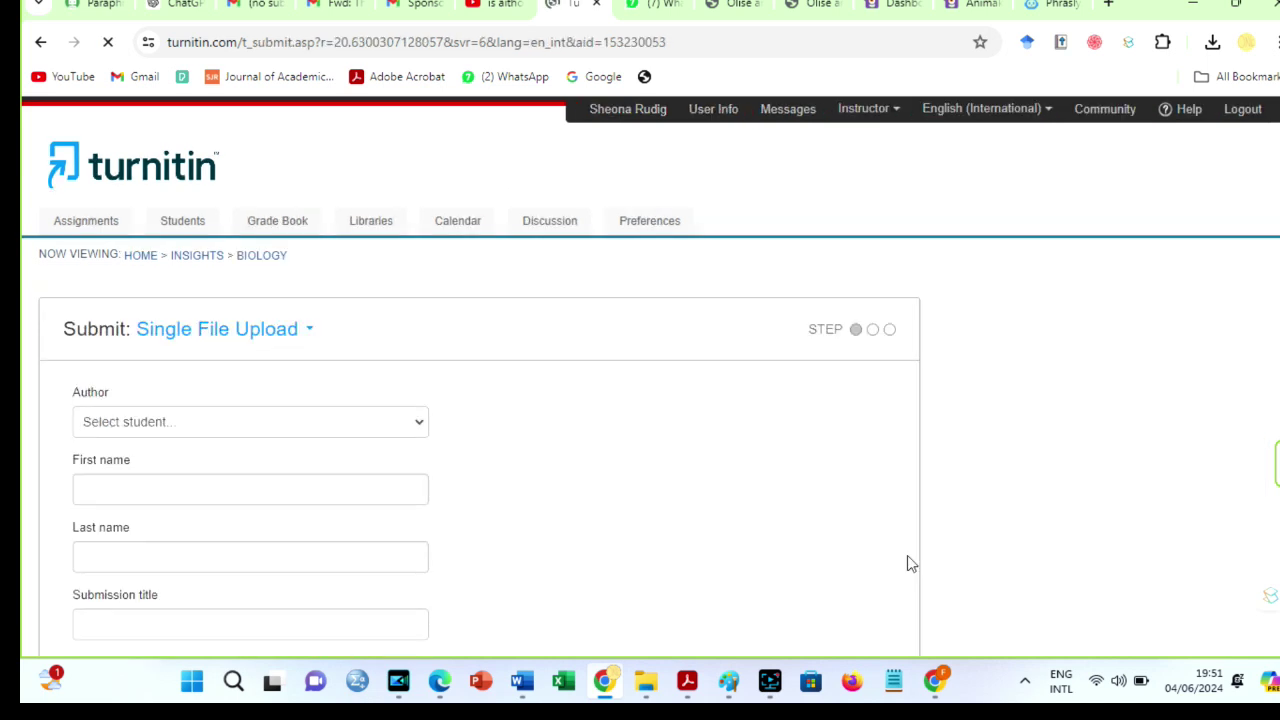
{"action": "left_click", "coordinate": [418, 428]}
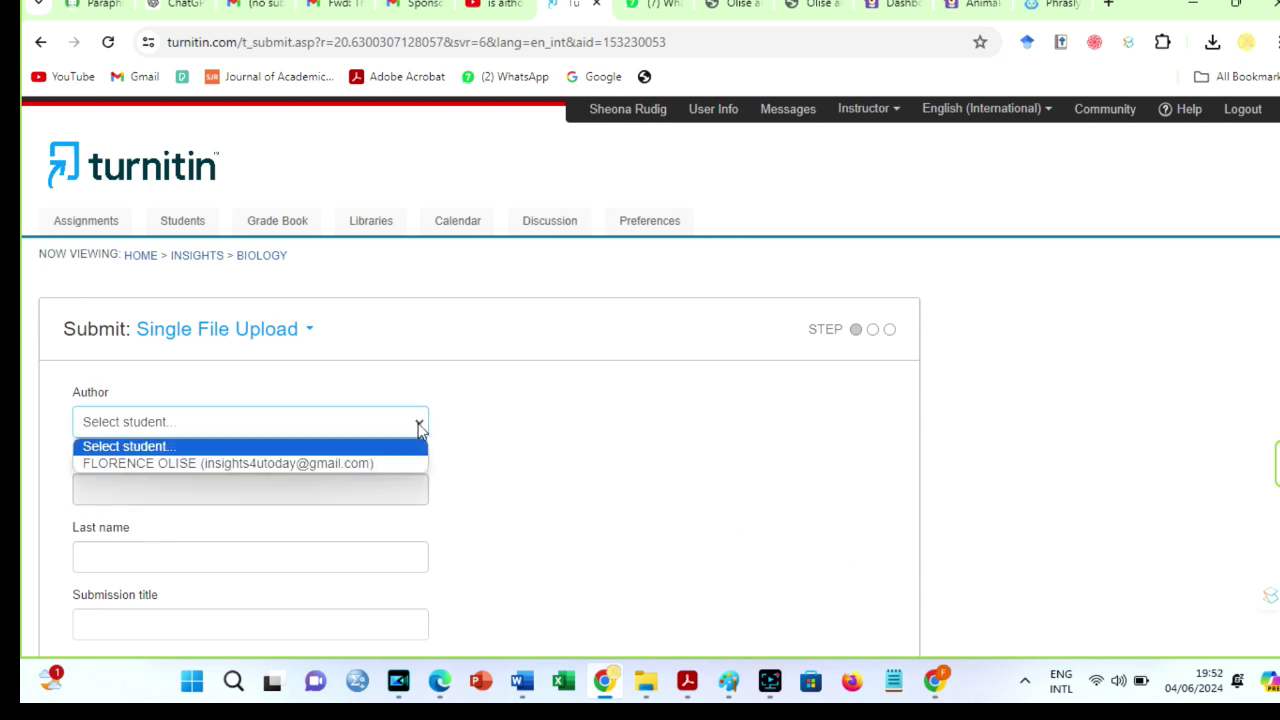
{"action": "left_click", "coordinate": [329, 460]}
{"action": "left_click", "coordinate": [240, 623]}
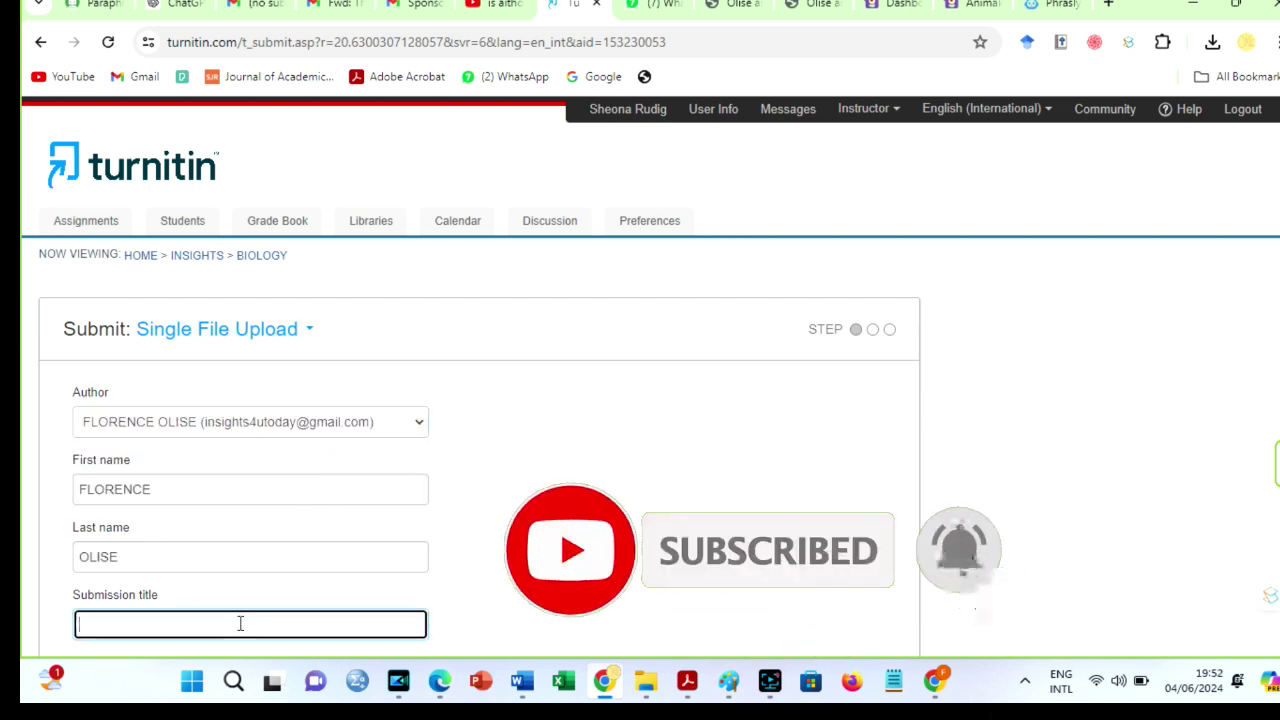
{"action": "type", "text": "Testing"}
Attach the file 'docx.docx' from the Downloads folder to the submission.
{"action": "scroll", "coordinate": [250, 637], "scroll_direction": "down", "scroll_amount": 3}
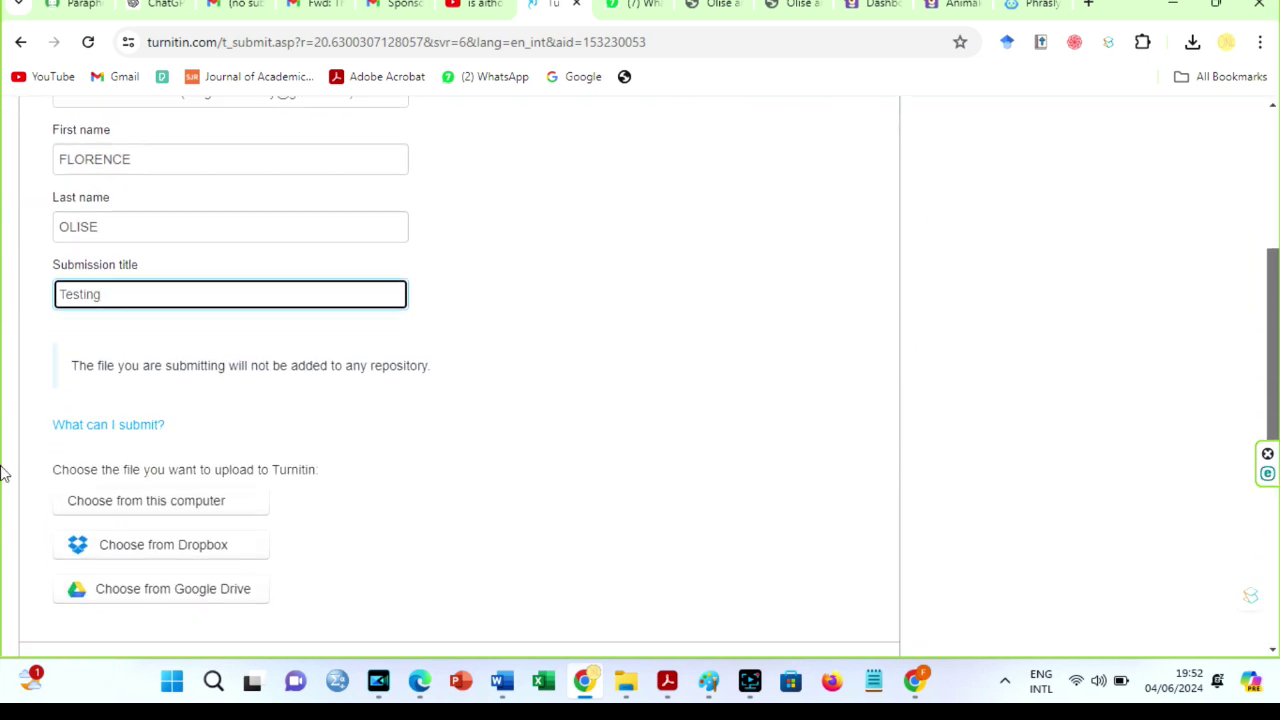
{"action": "left_click", "coordinate": [181, 506]}
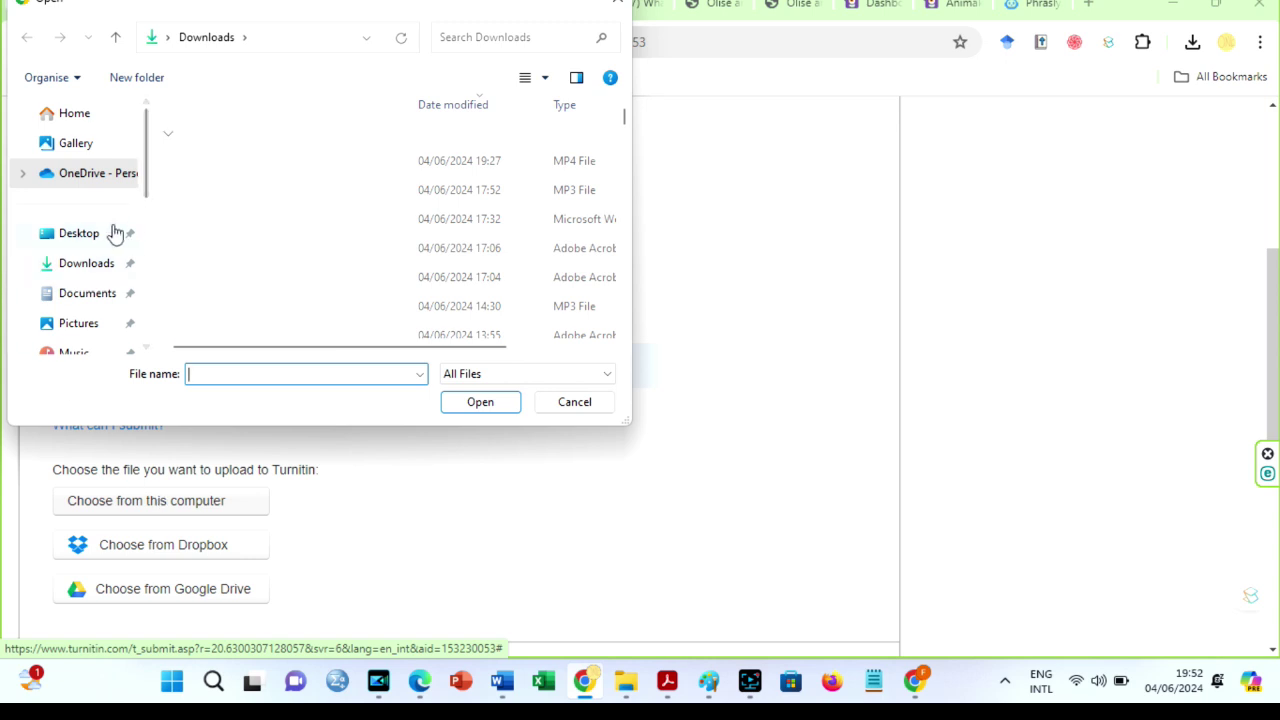
{"action": "left_click", "coordinate": [92, 265]}
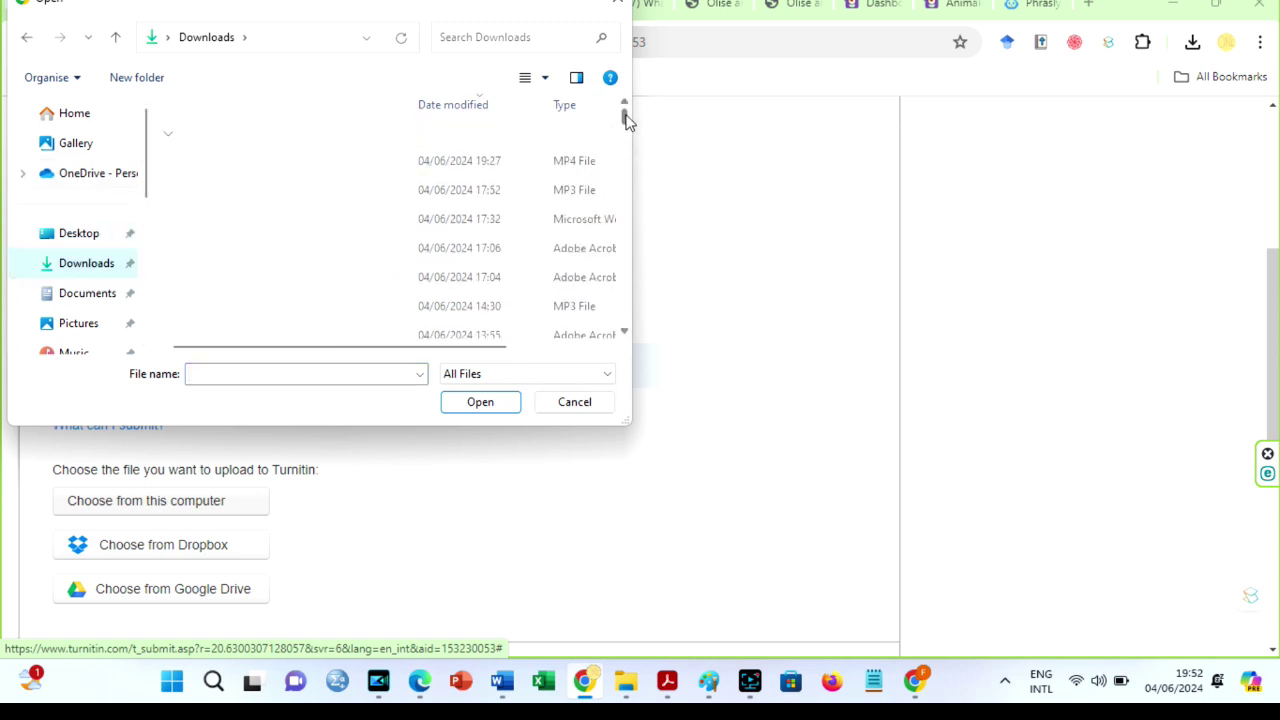
{"action": "left_click_drag", "start_coordinate": [627, 118], "coordinate": [623, 128]}
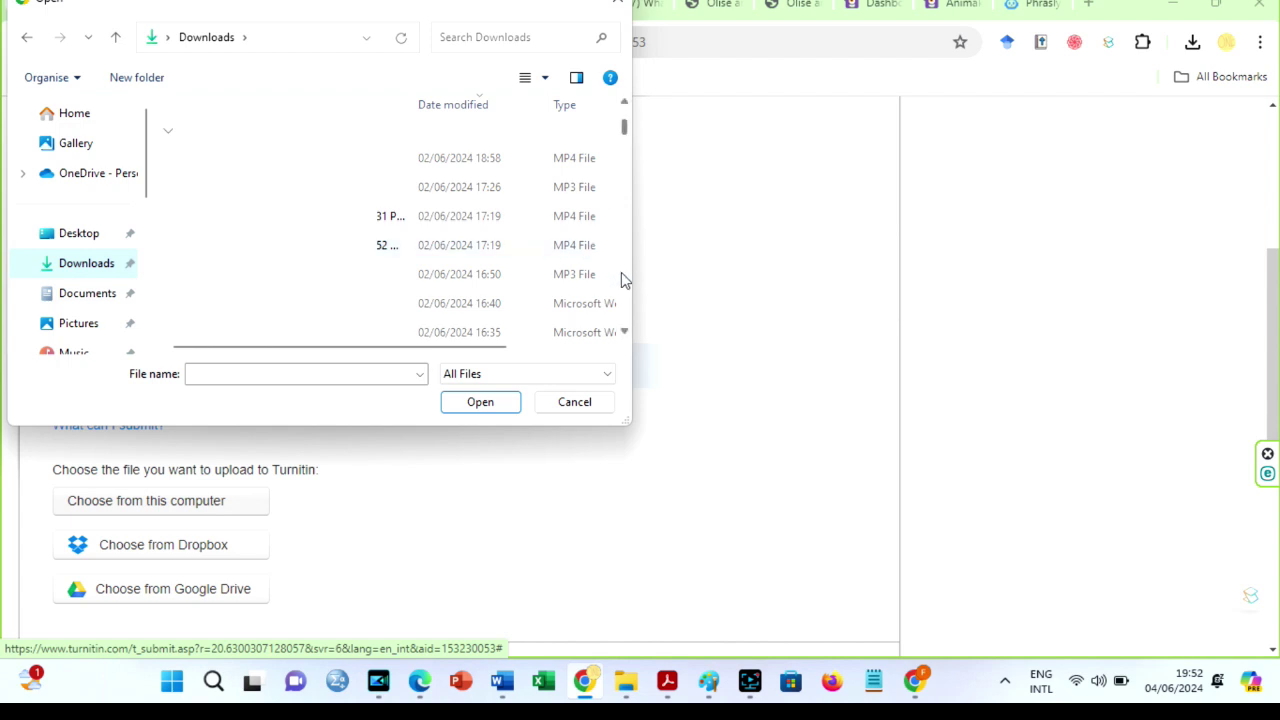
{"action": "scroll", "coordinate": [621, 272], "scroll_direction": "down", "scroll_amount": 2}
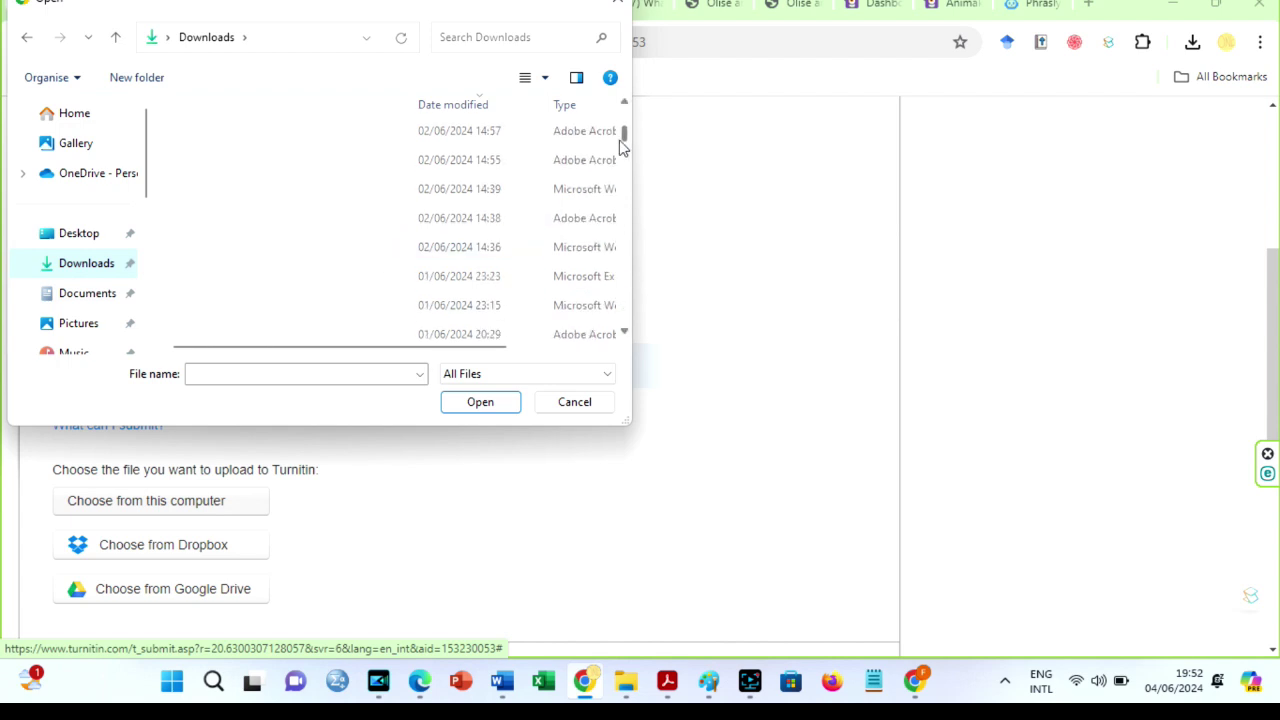
{"action": "left_click", "coordinate": [383, 191]}
{"action": "left_click", "coordinate": [482, 402]}
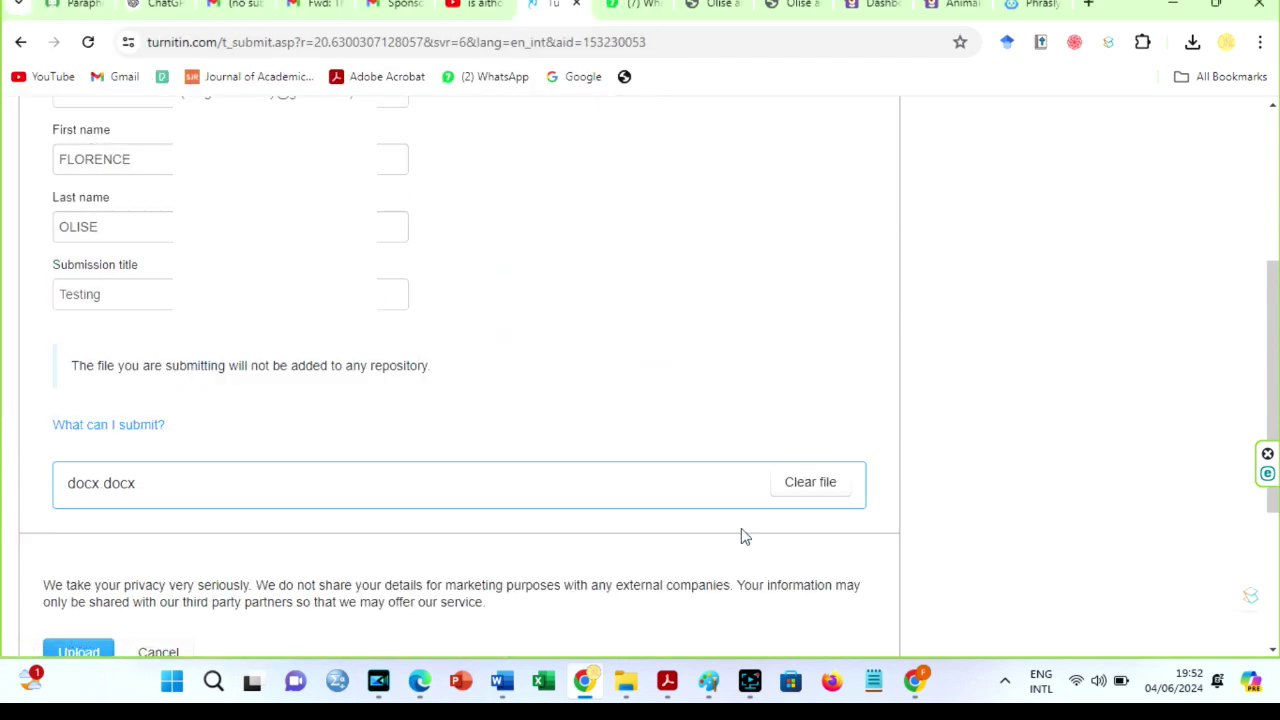
{"action": "scroll", "coordinate": [1273, 355], "scroll_direction": "down", "scroll_amount": 2}
Upload and confirm the Testing paper, then view it in the Biology assignment inbox.
{"action": "left_click", "coordinate": [66, 427]}
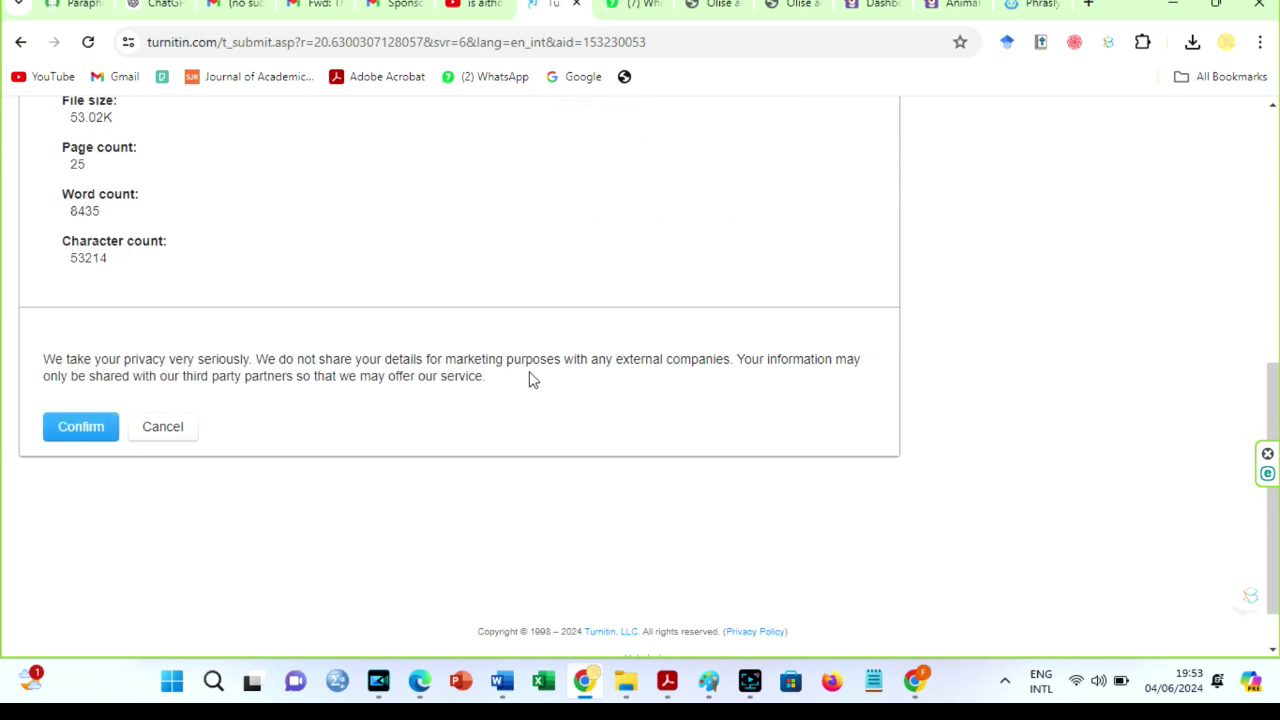
{"action": "left_click", "coordinate": [76, 428]}
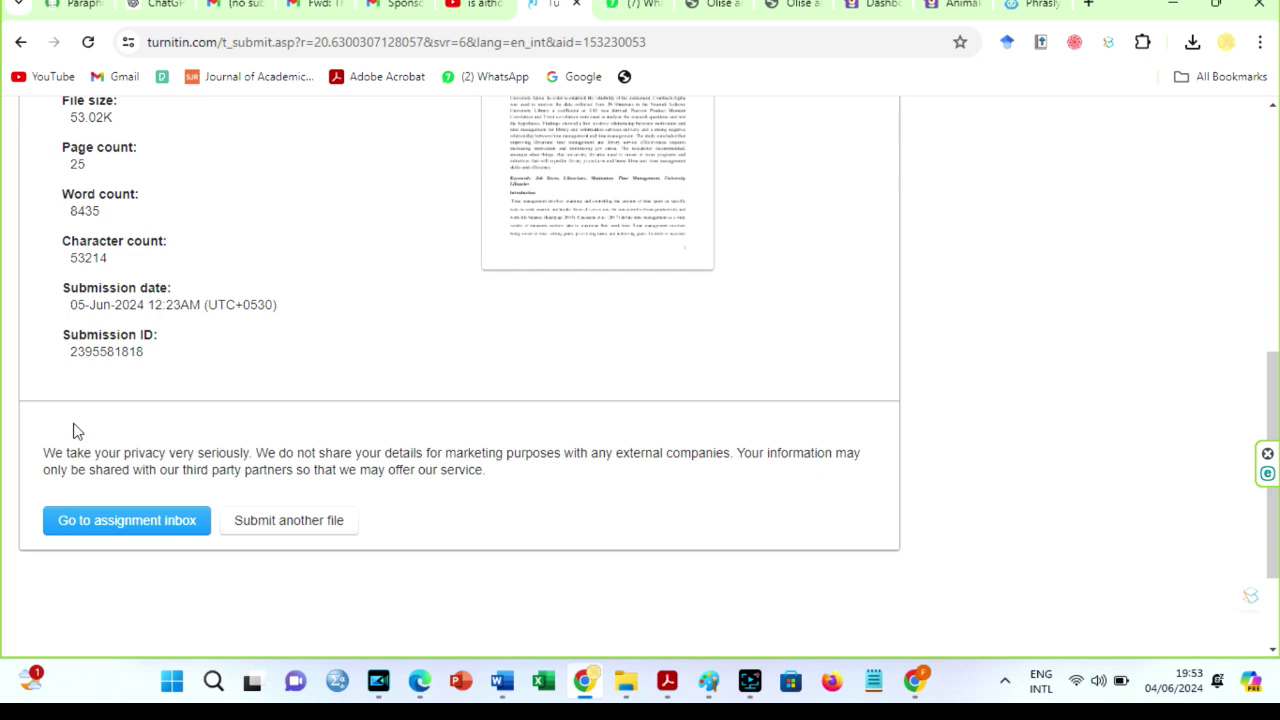
{"action": "left_click", "coordinate": [97, 522]}
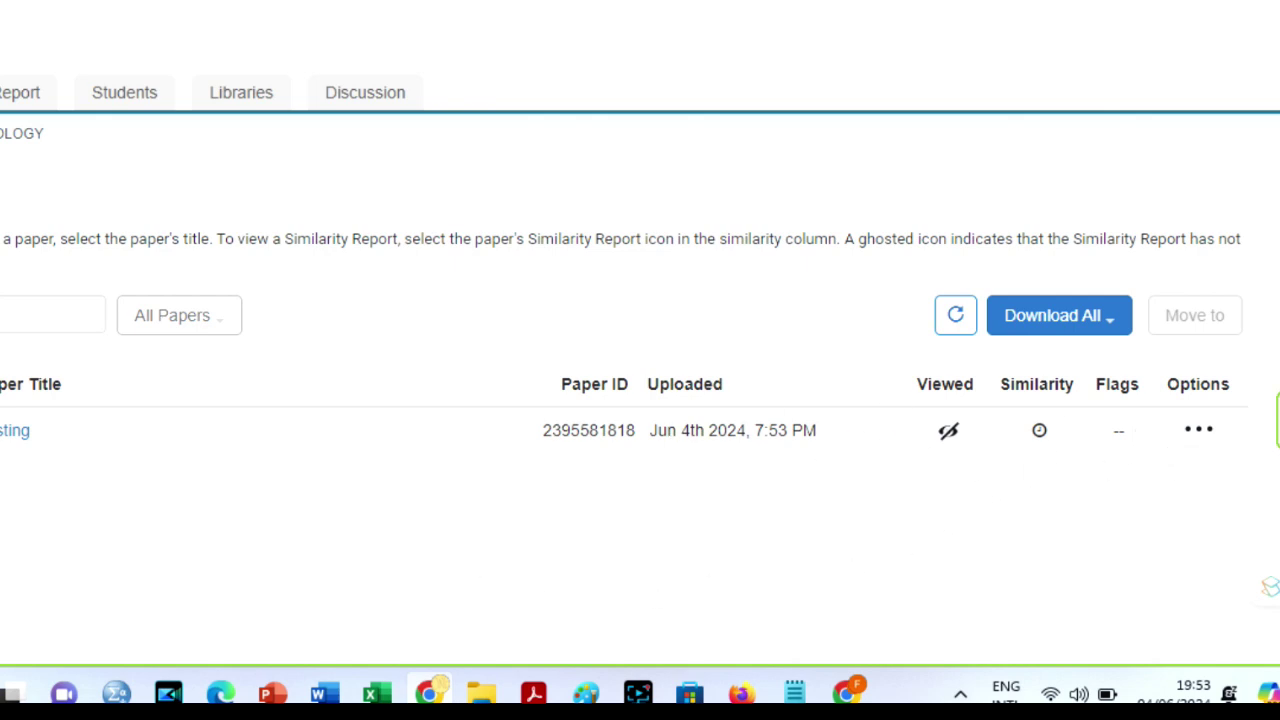
View the Testing paper's 12% similarity report full screen, then its 0% AI writing report.
{"action": "left_click_drag", "start_coordinate": [1086, 402], "coordinate": [1108, 443]}
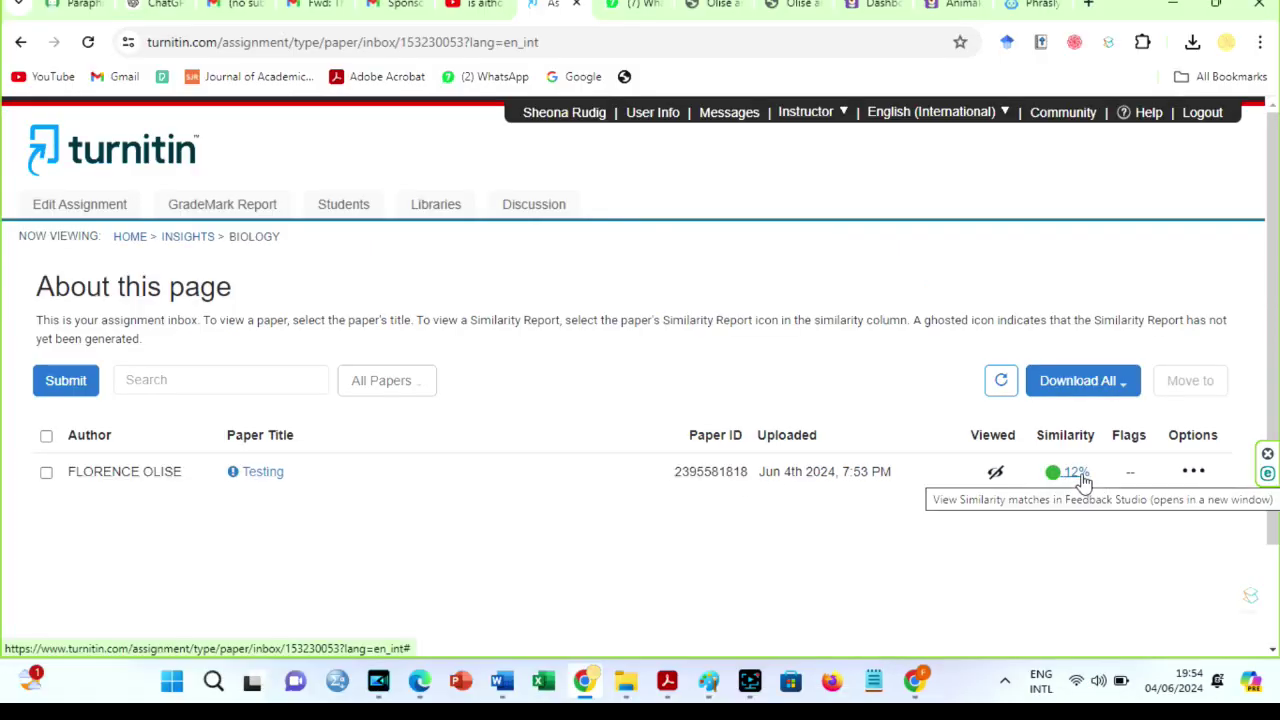
{"action": "left_click", "coordinate": [1075, 472]}
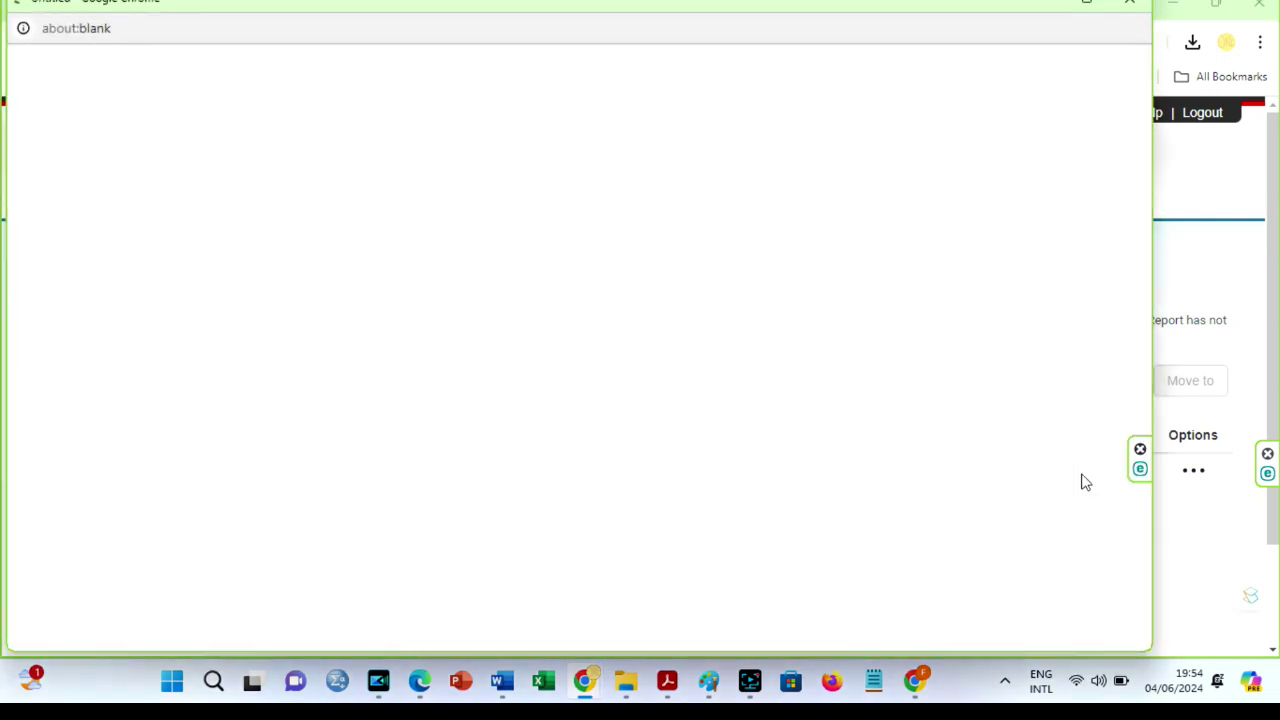
{"action": "left_click", "coordinate": [1087, 6]}
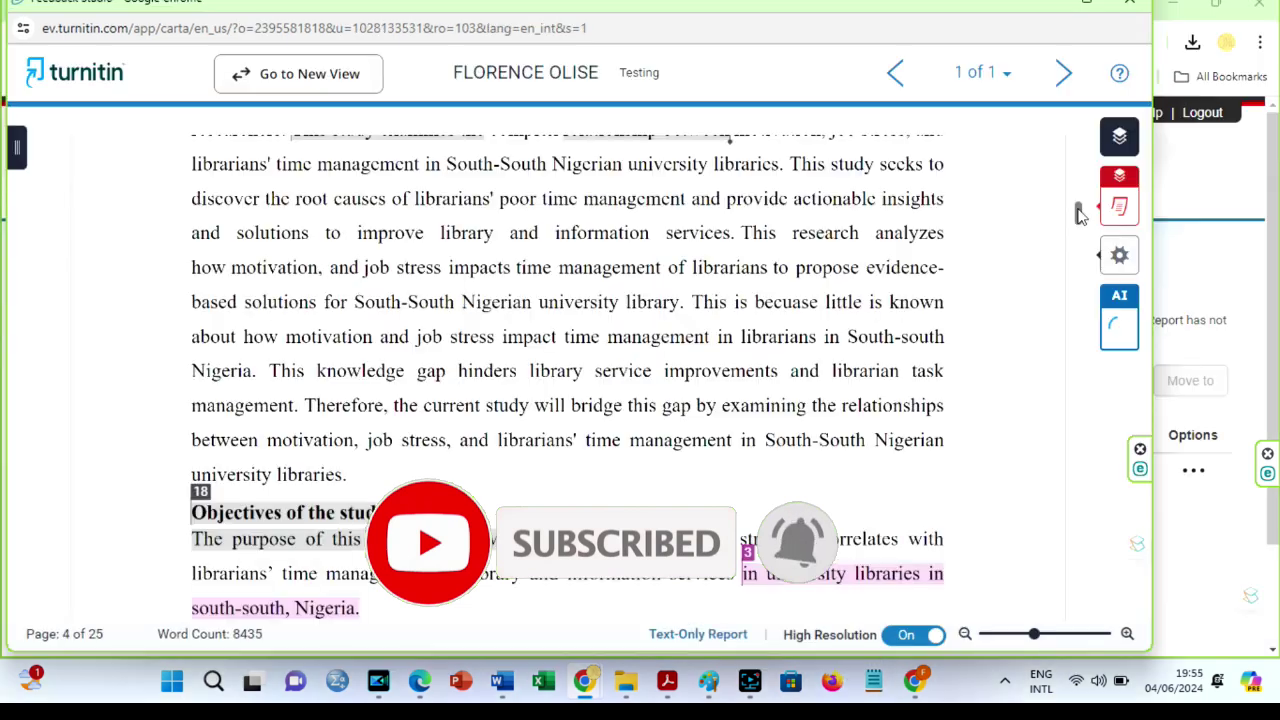
{"action": "mouse_move", "coordinate": [1120, 338]}
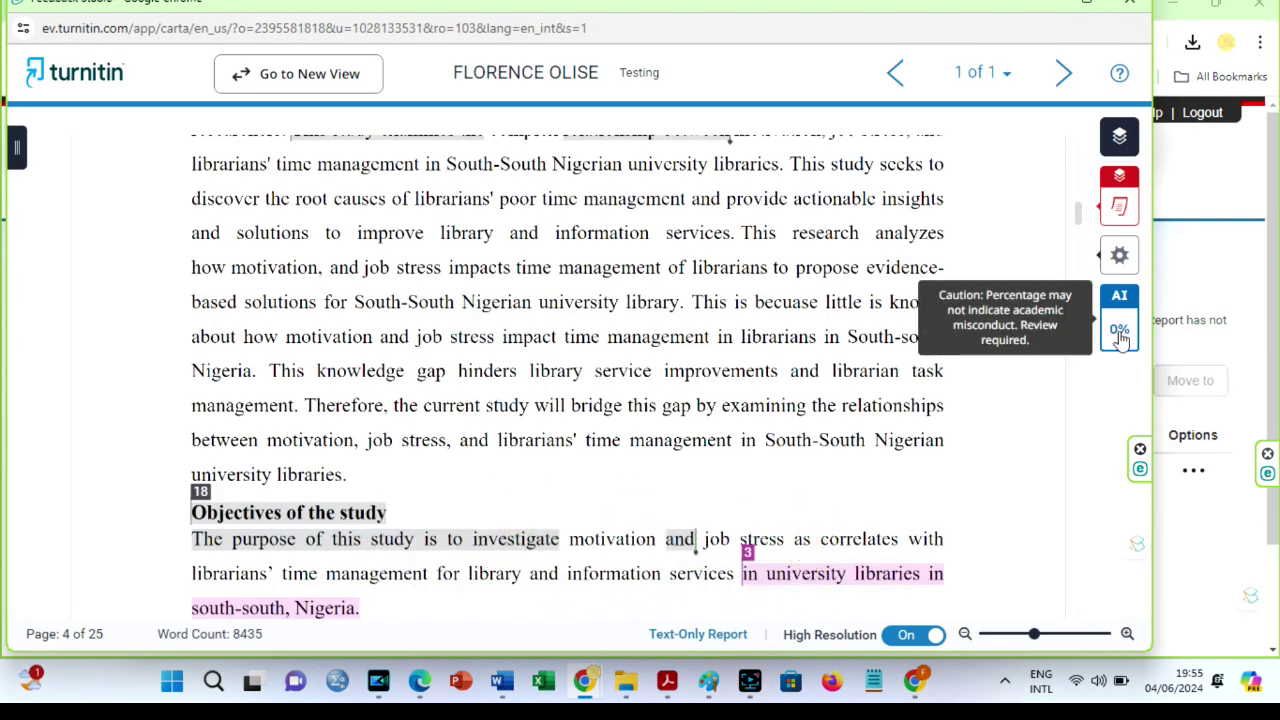
{"action": "left_click", "coordinate": [1120, 335]}
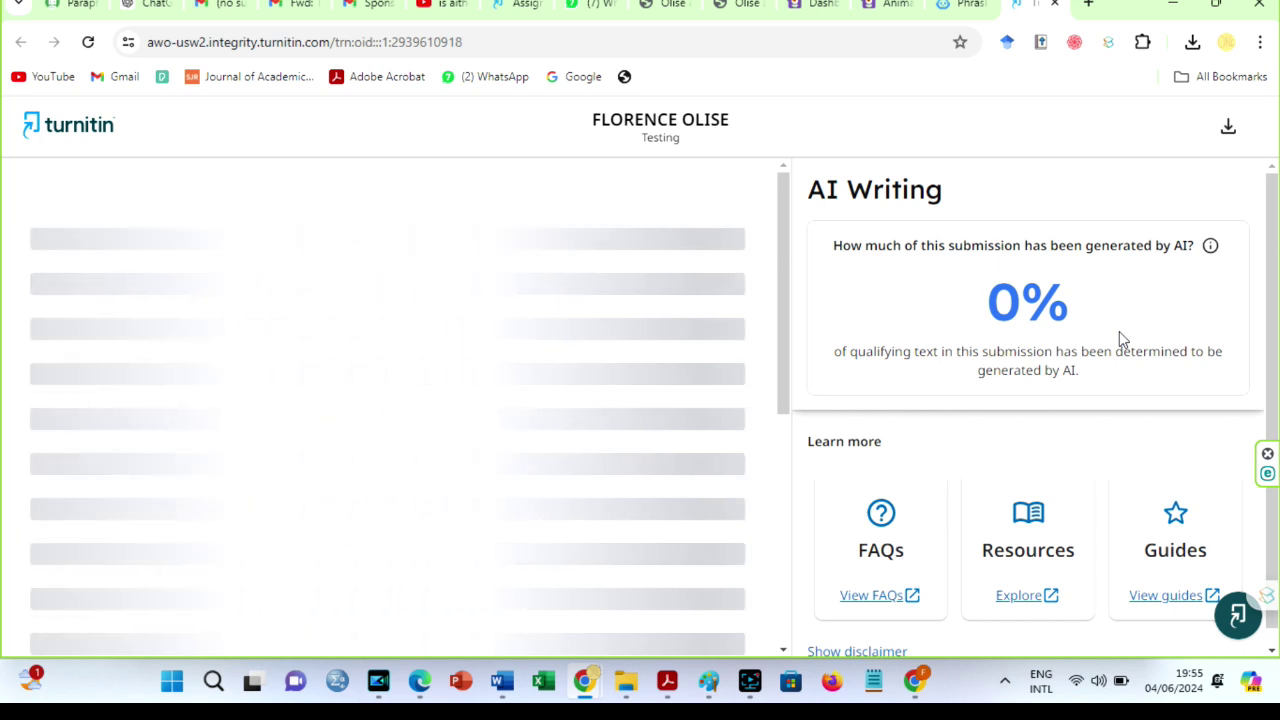